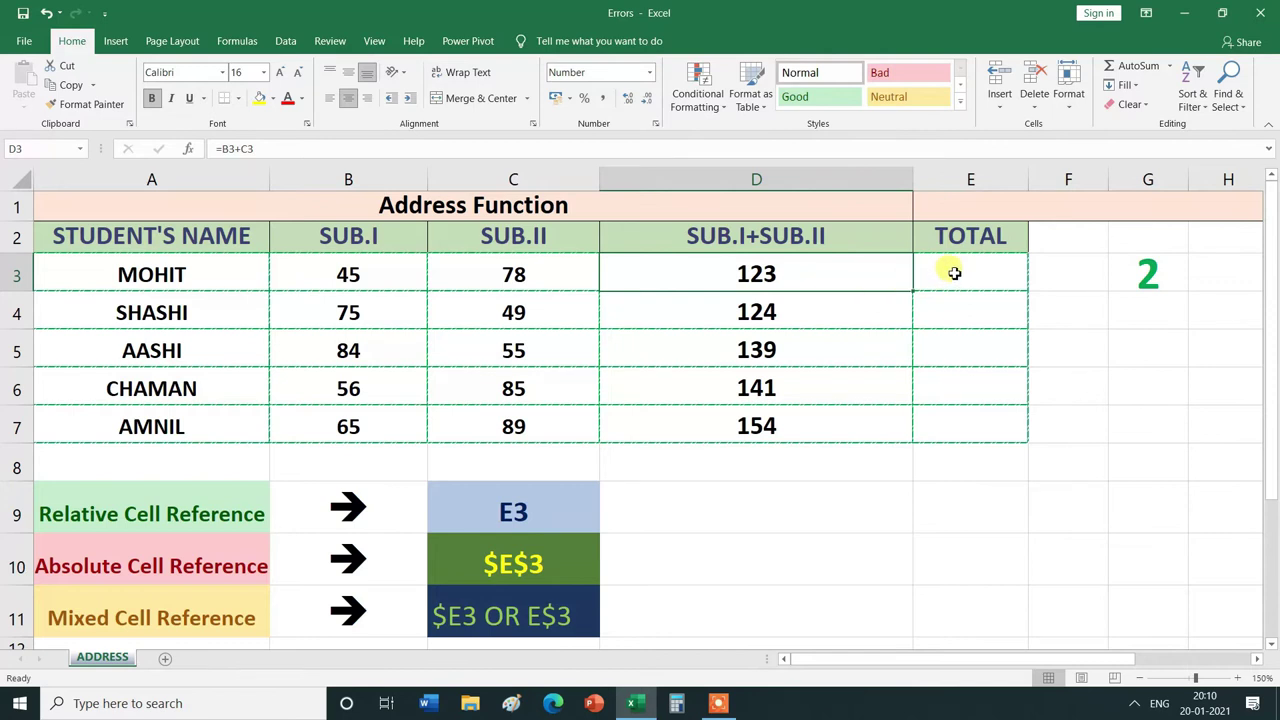
Enter =D3+G3 in E3 so the TOTAL adds the 2 in G3, giving 125
left_click(954, 273)
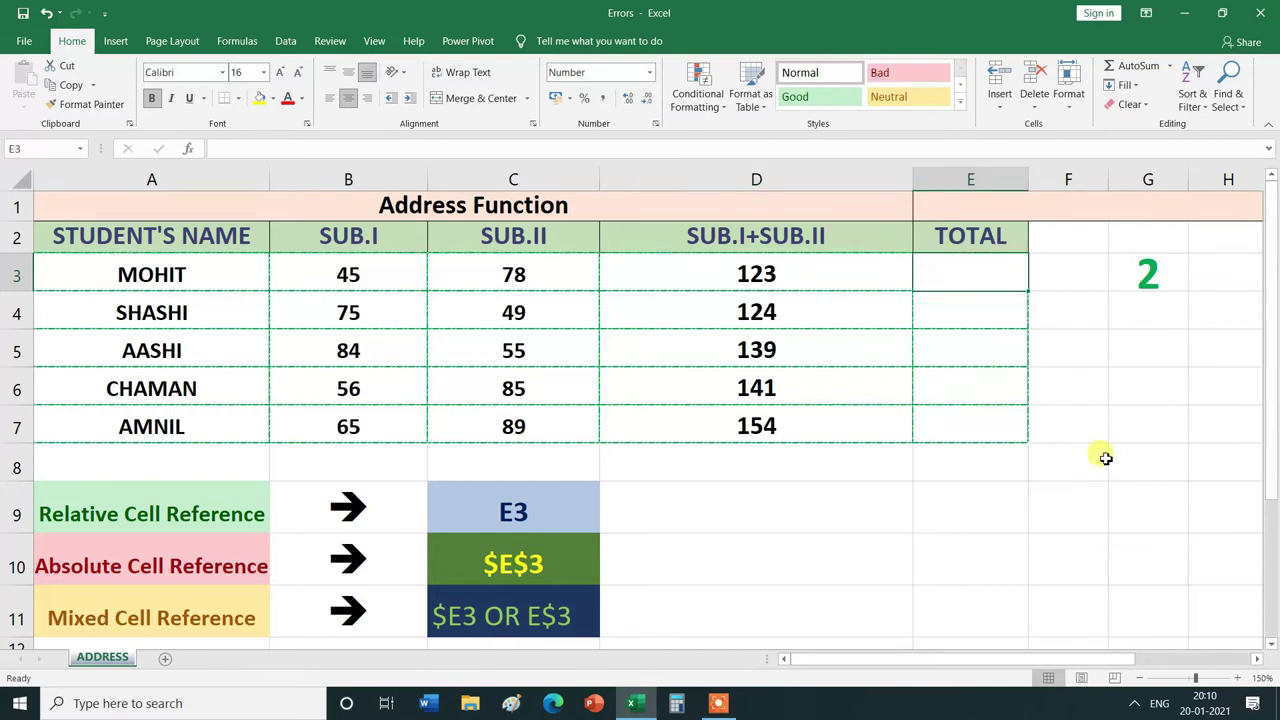
type("=")
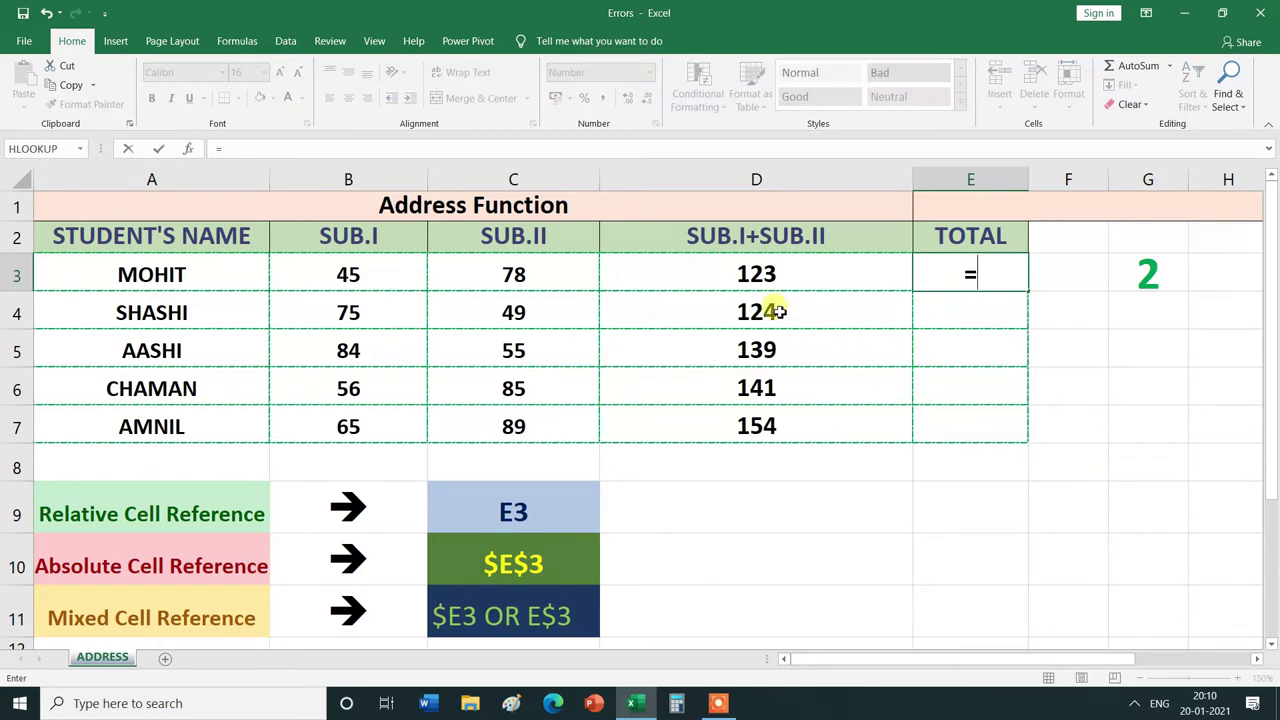
left_click(757, 274)
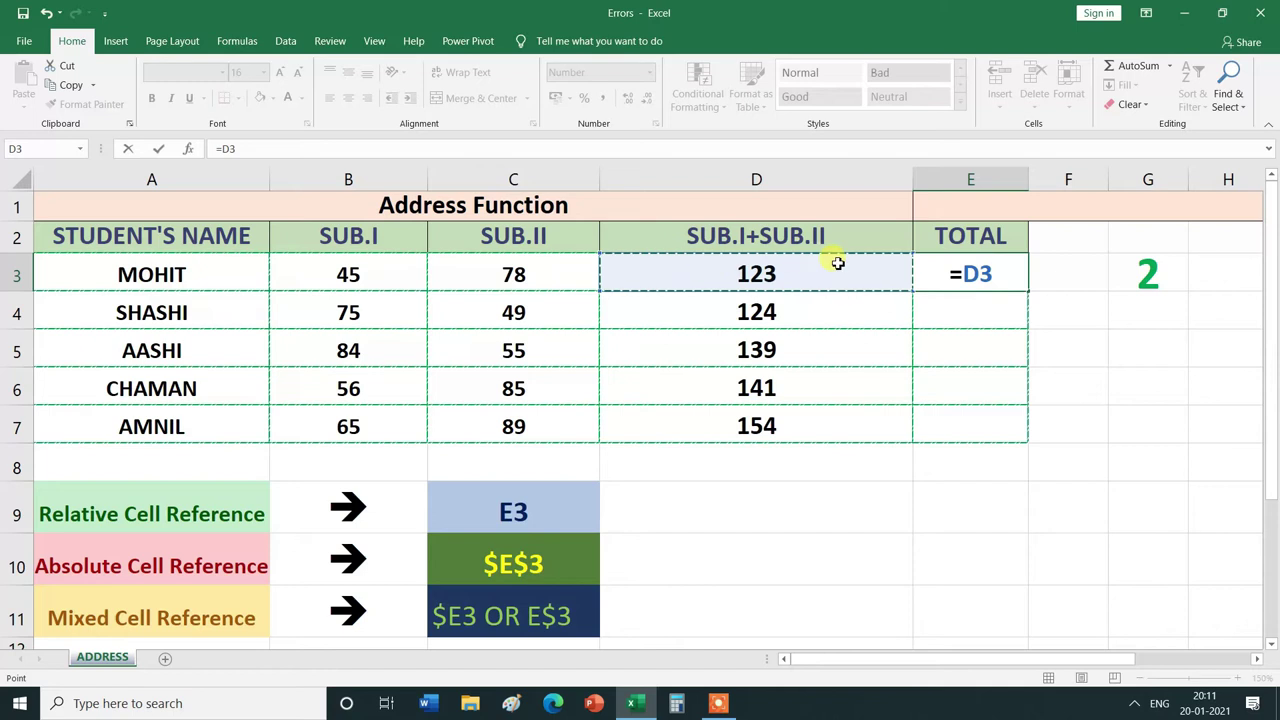
type("+")
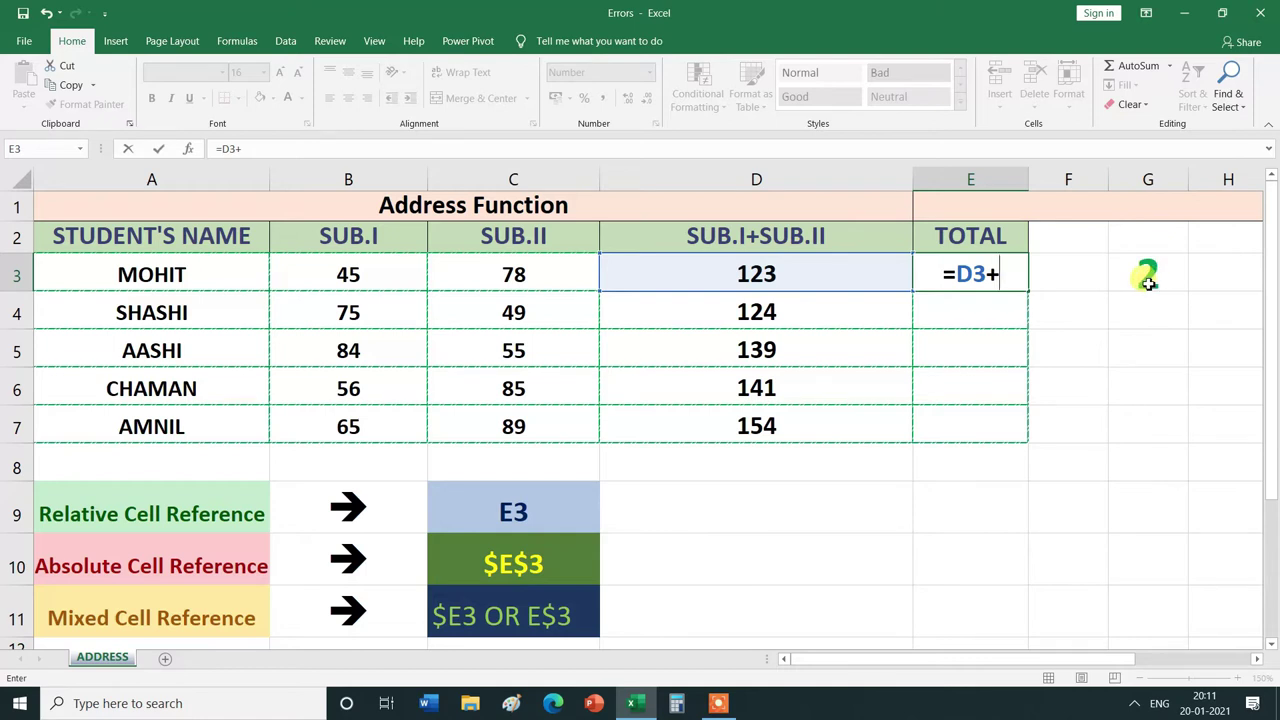
left_click(1148, 276)
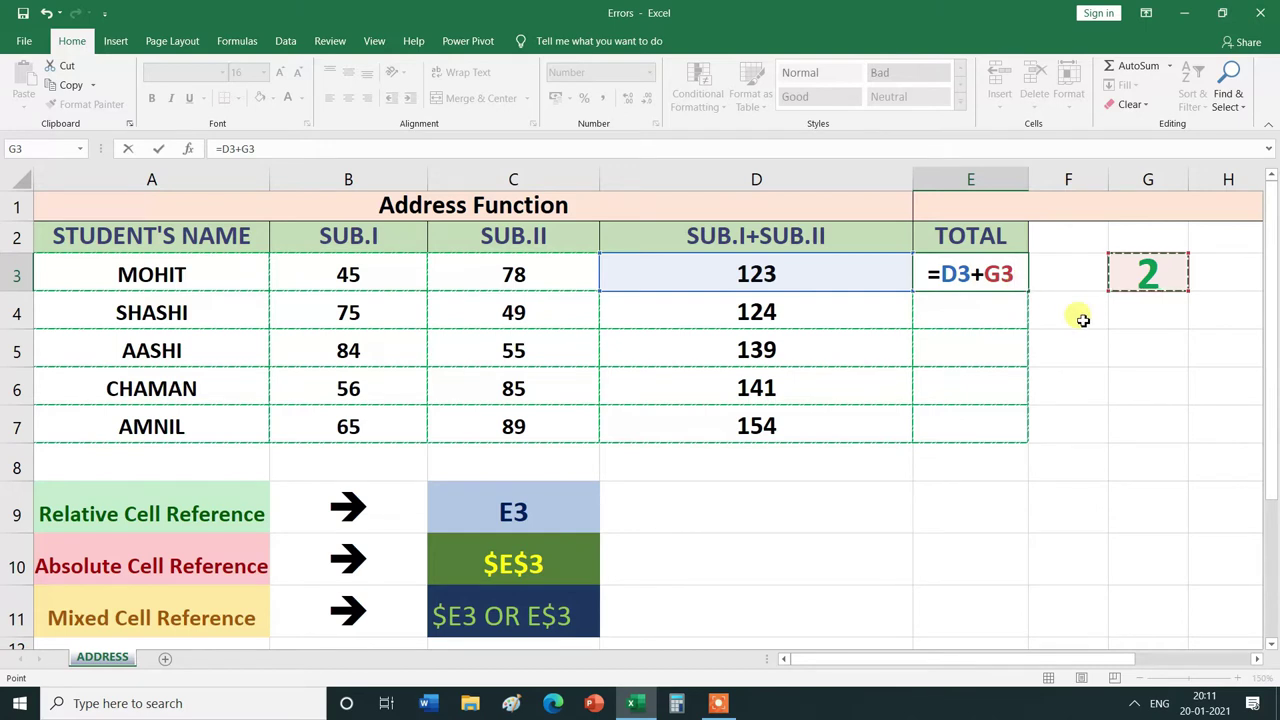
key("Return")
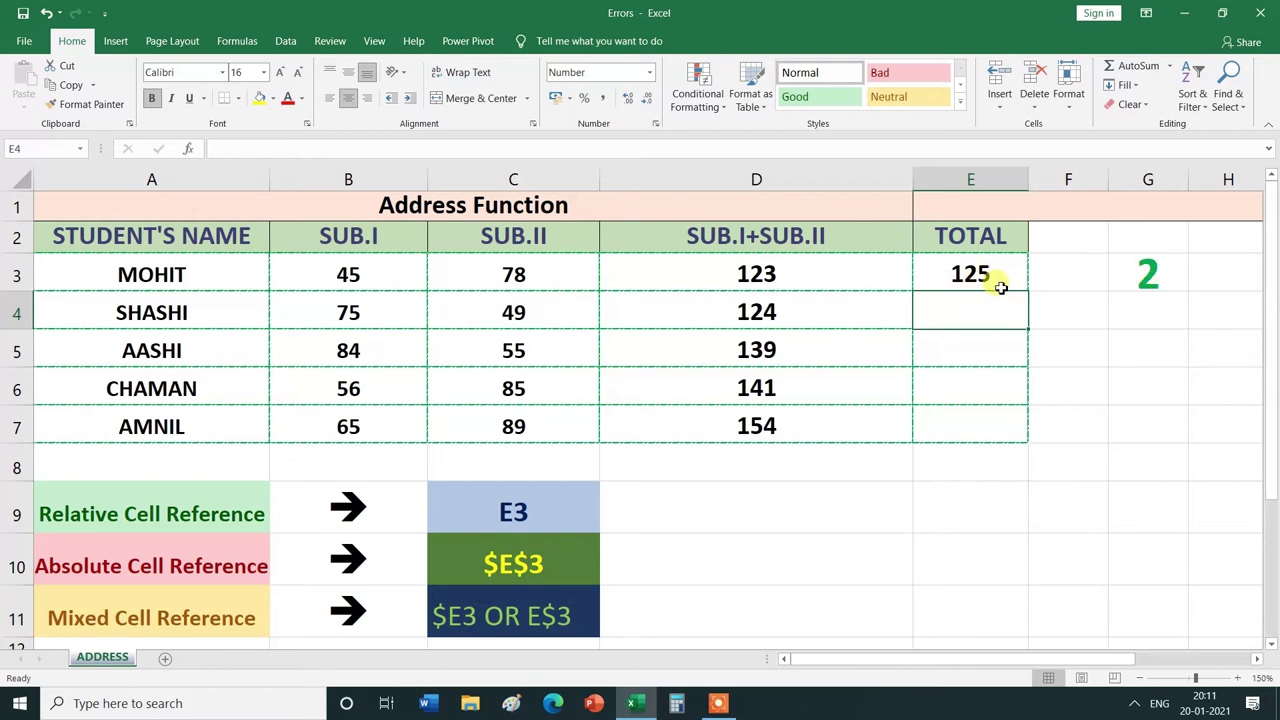
Fill E3's =D3+G3 formula down to E7 and check the copied formula in E7
left_click(921, 283)
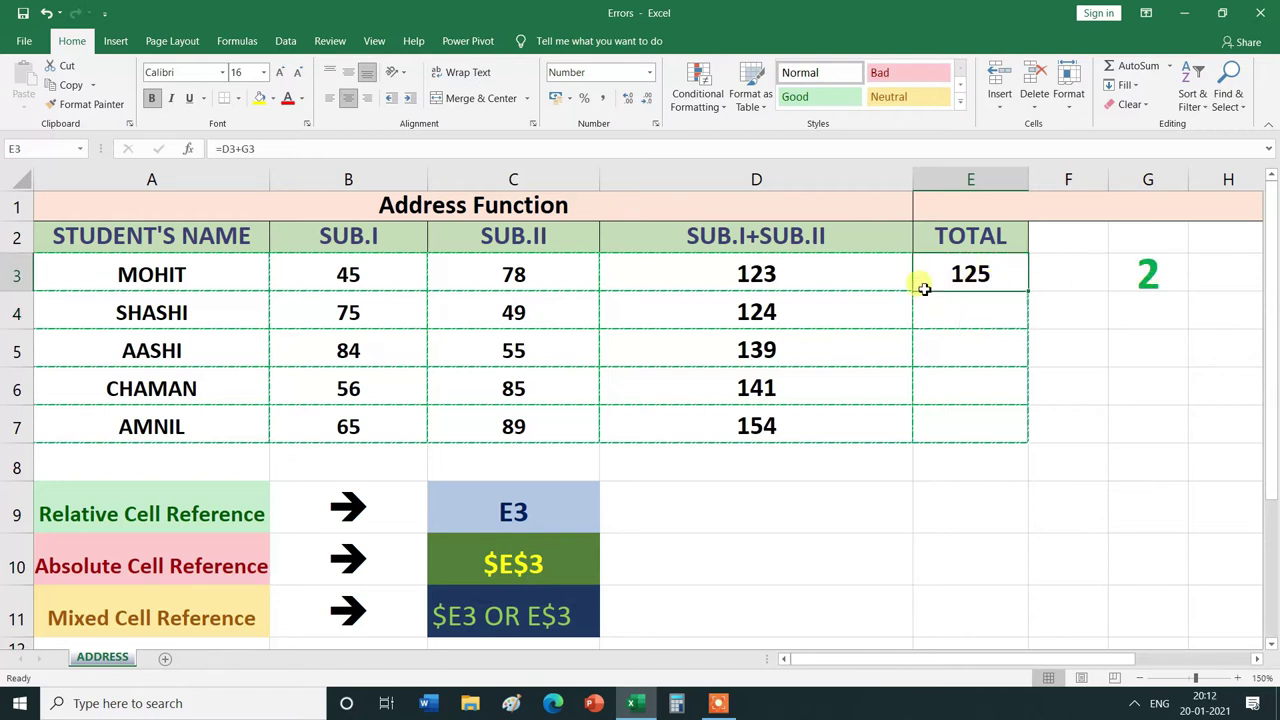
double_click(1029, 291)
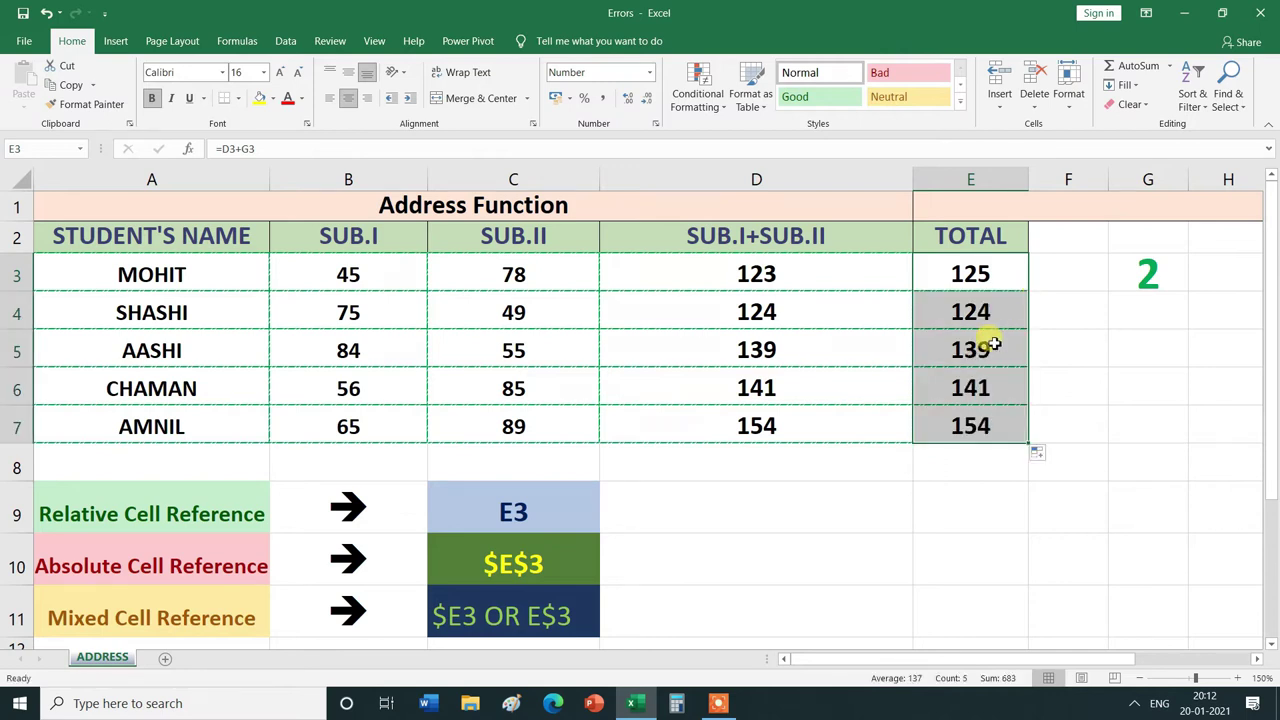
left_click(1079, 421)
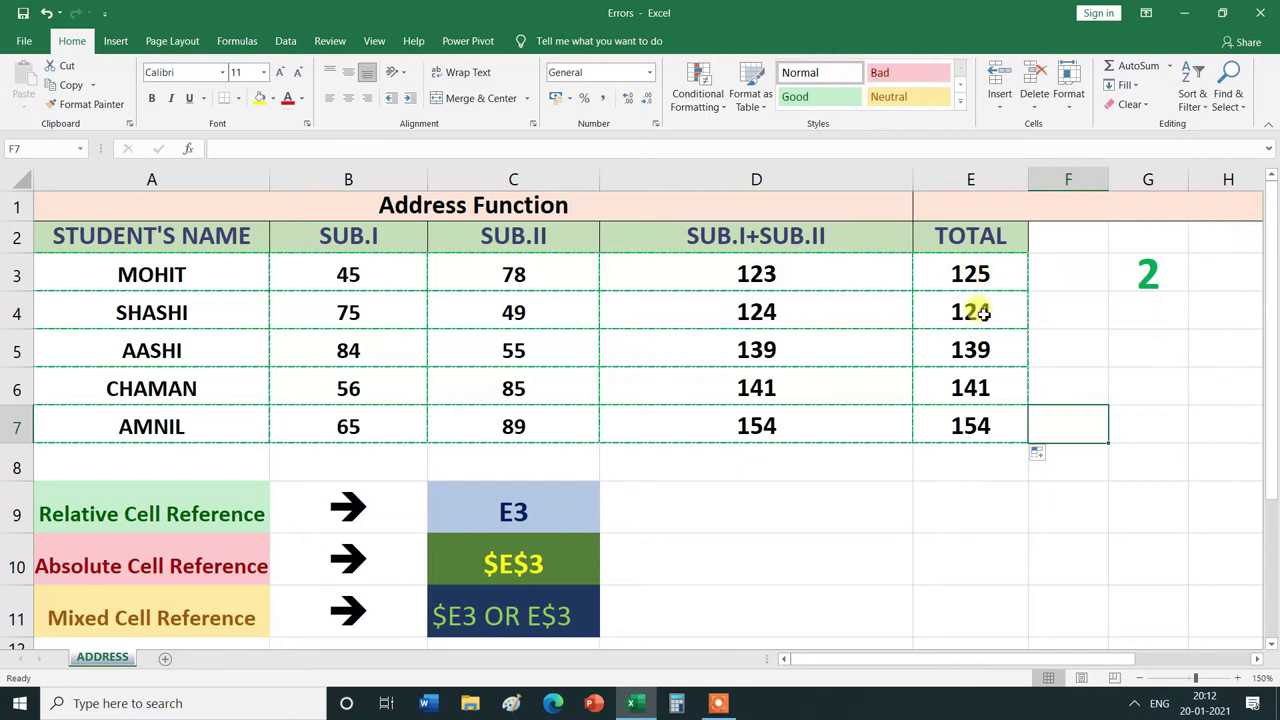
left_click(983, 428)
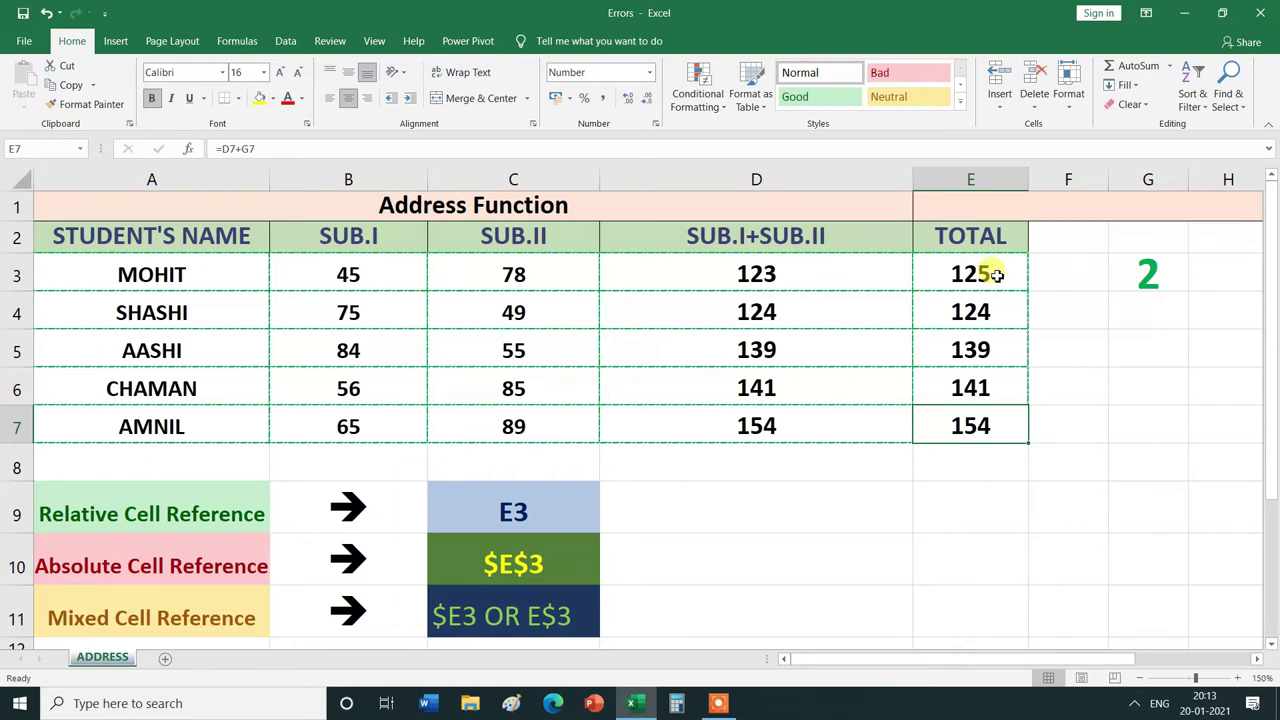
double_click(997, 274)
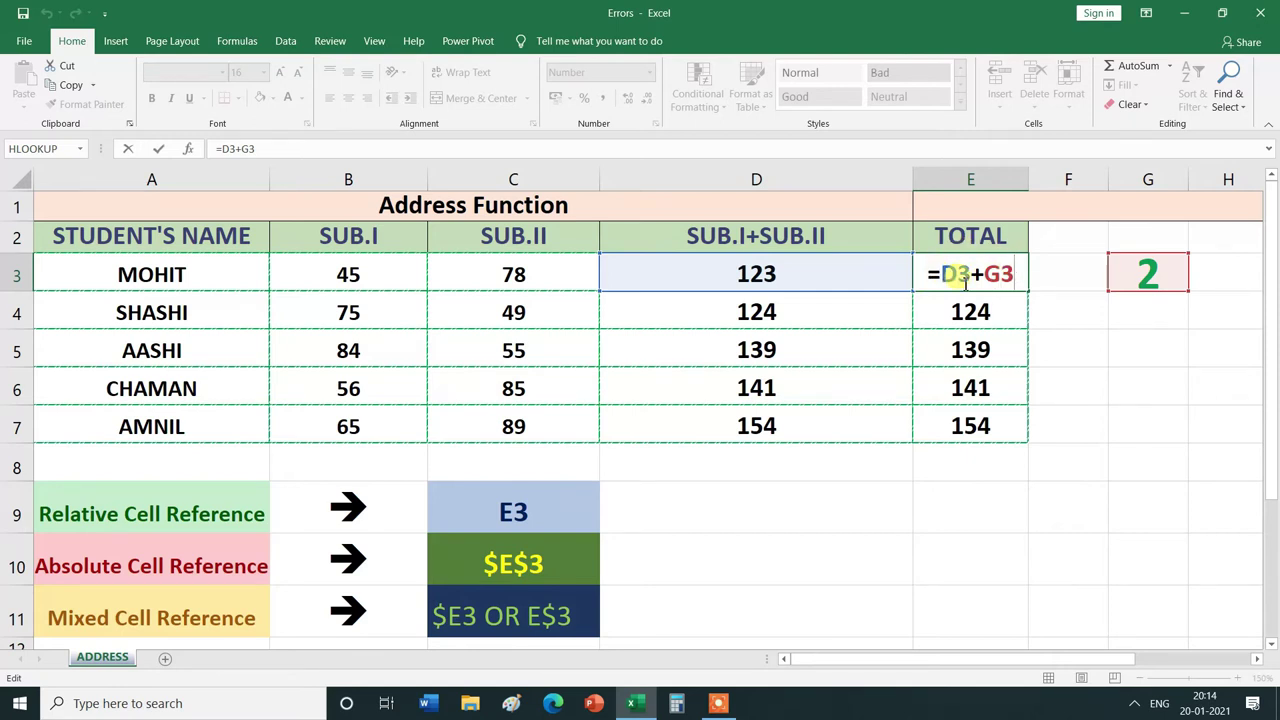
key("Return")
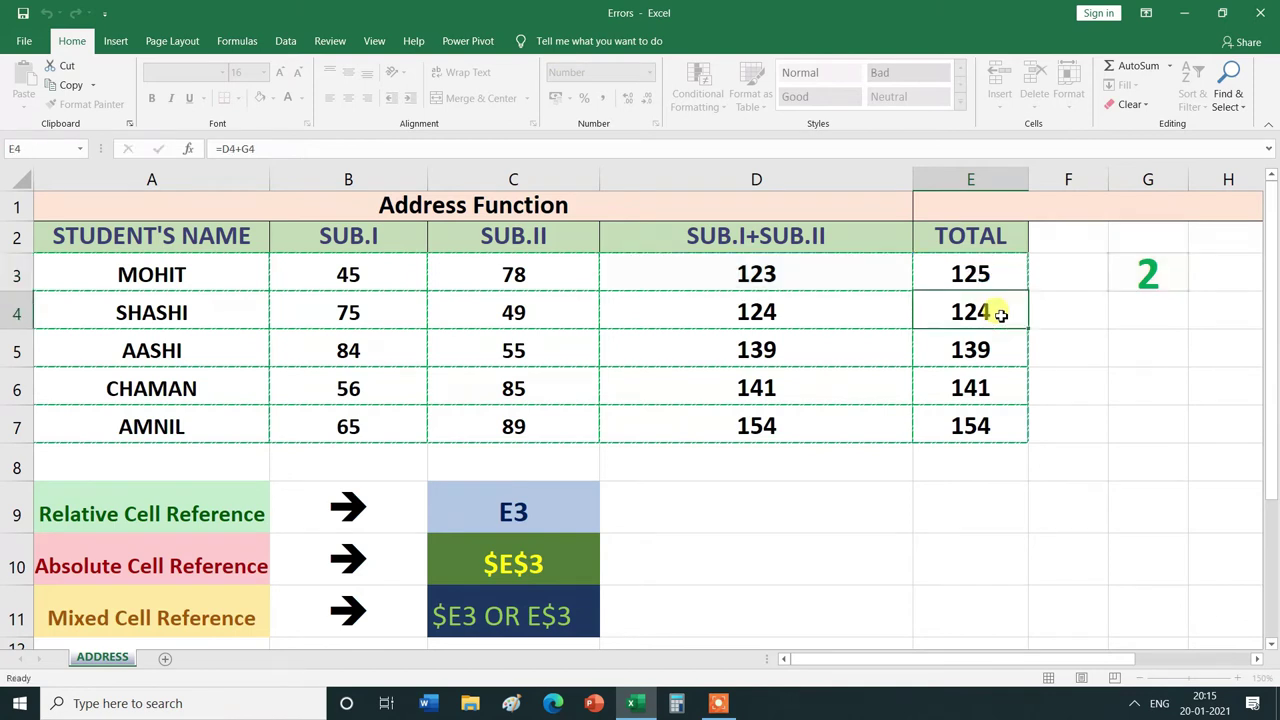
double_click(1000, 314)
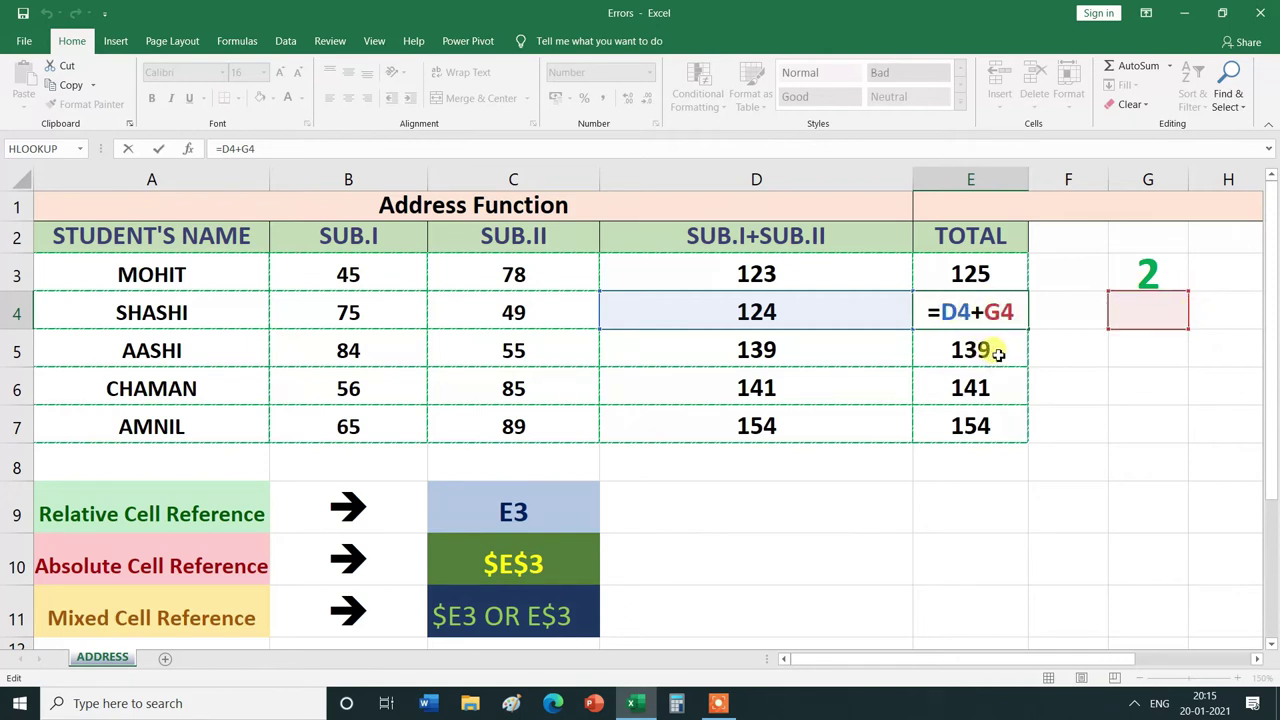
double_click(998, 354)
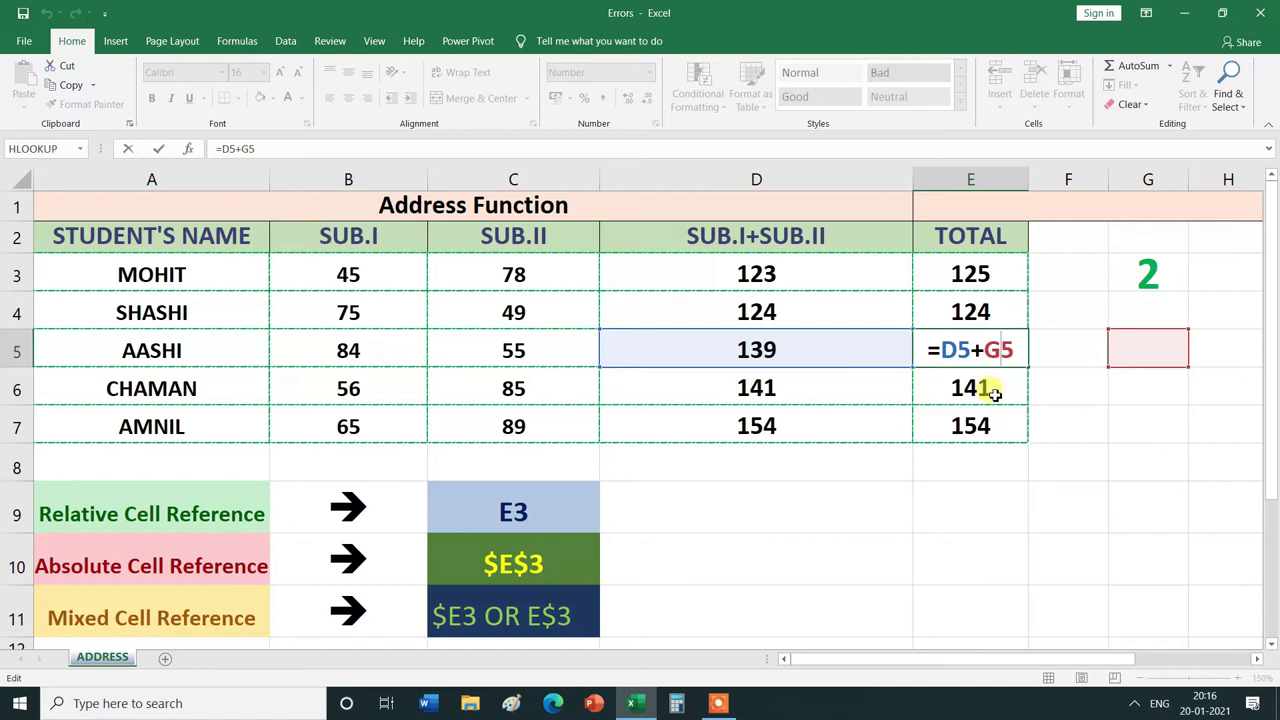
double_click(995, 393)
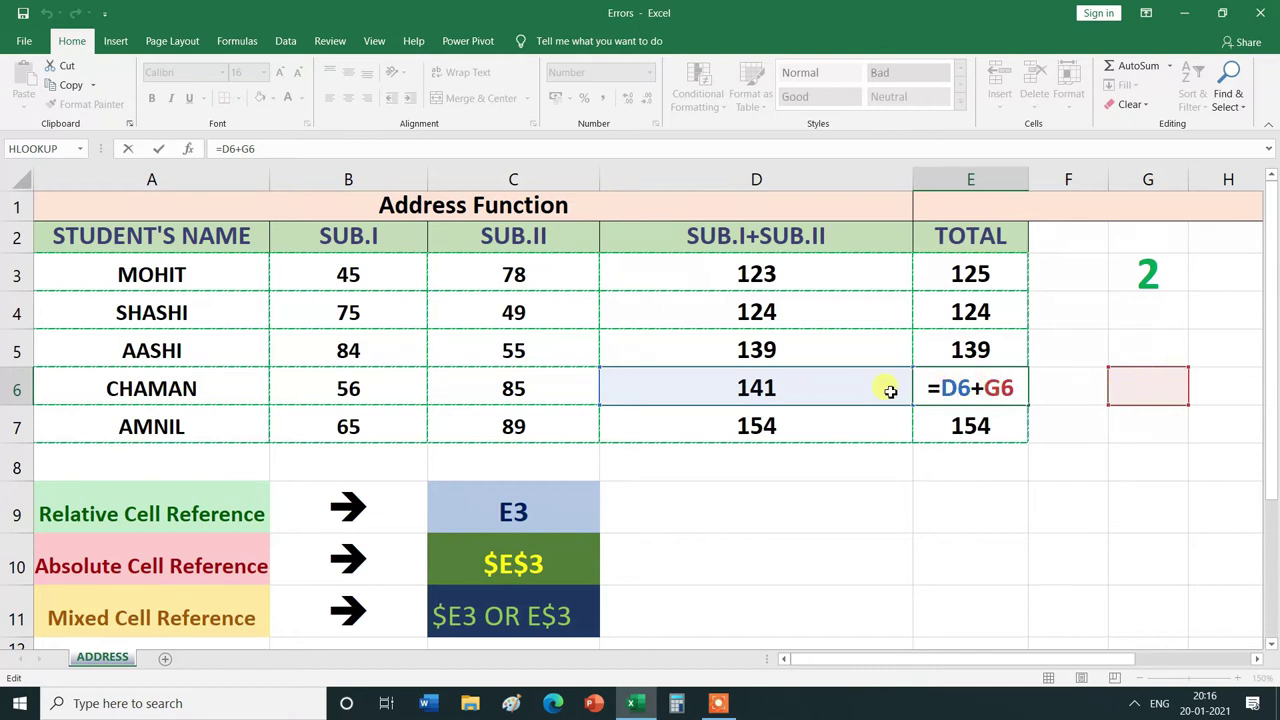
double_click(987, 425)
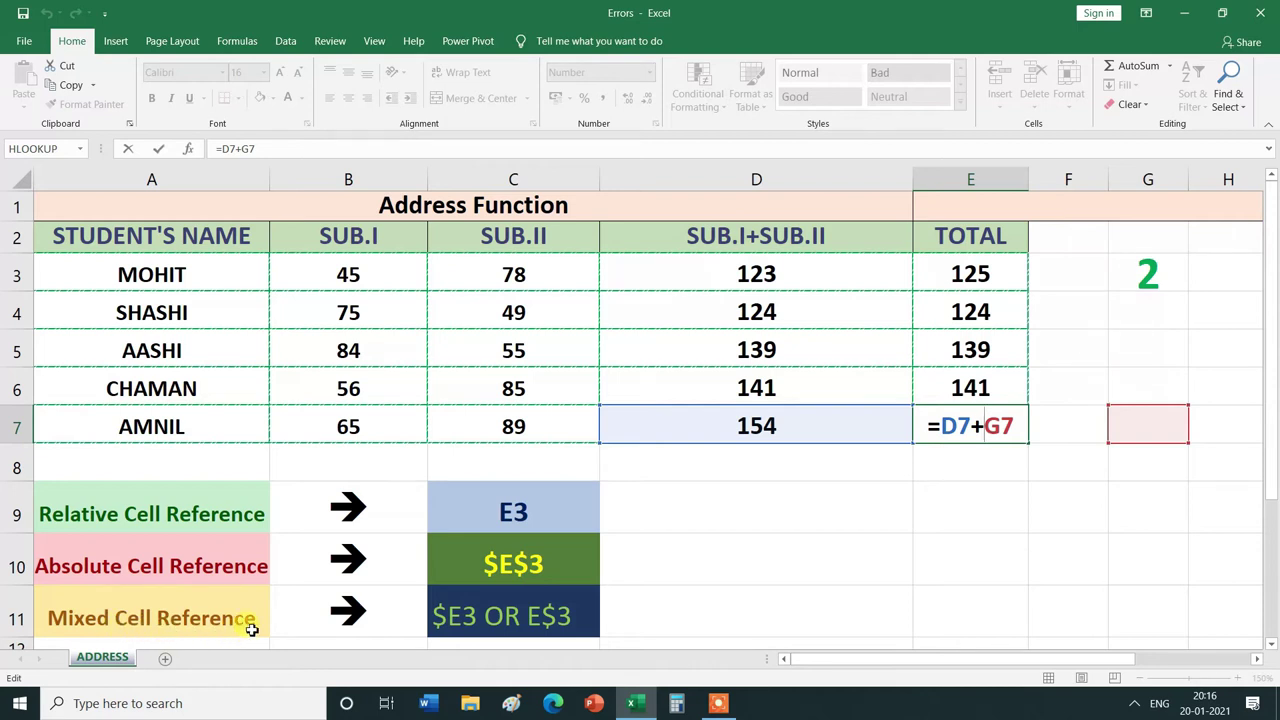
key("End")
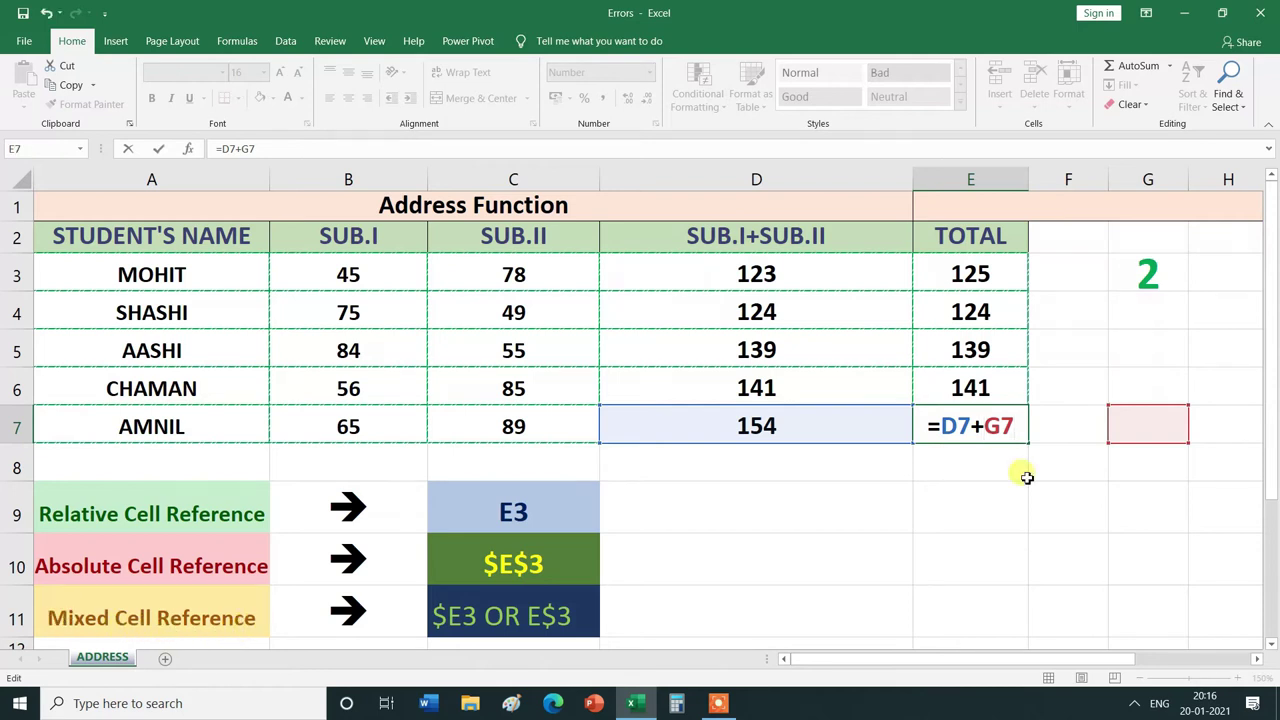
left_click(998, 273)
double_click(990, 268)
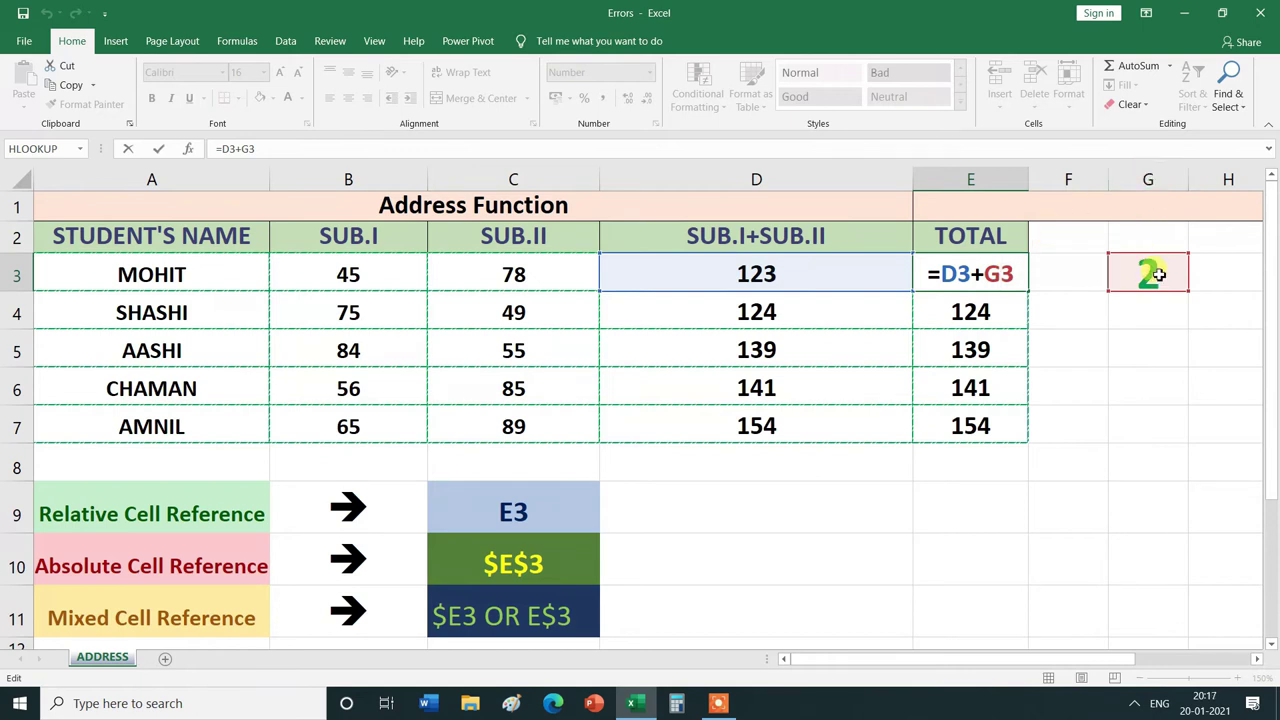
scroll(1158, 274, "down", 1)
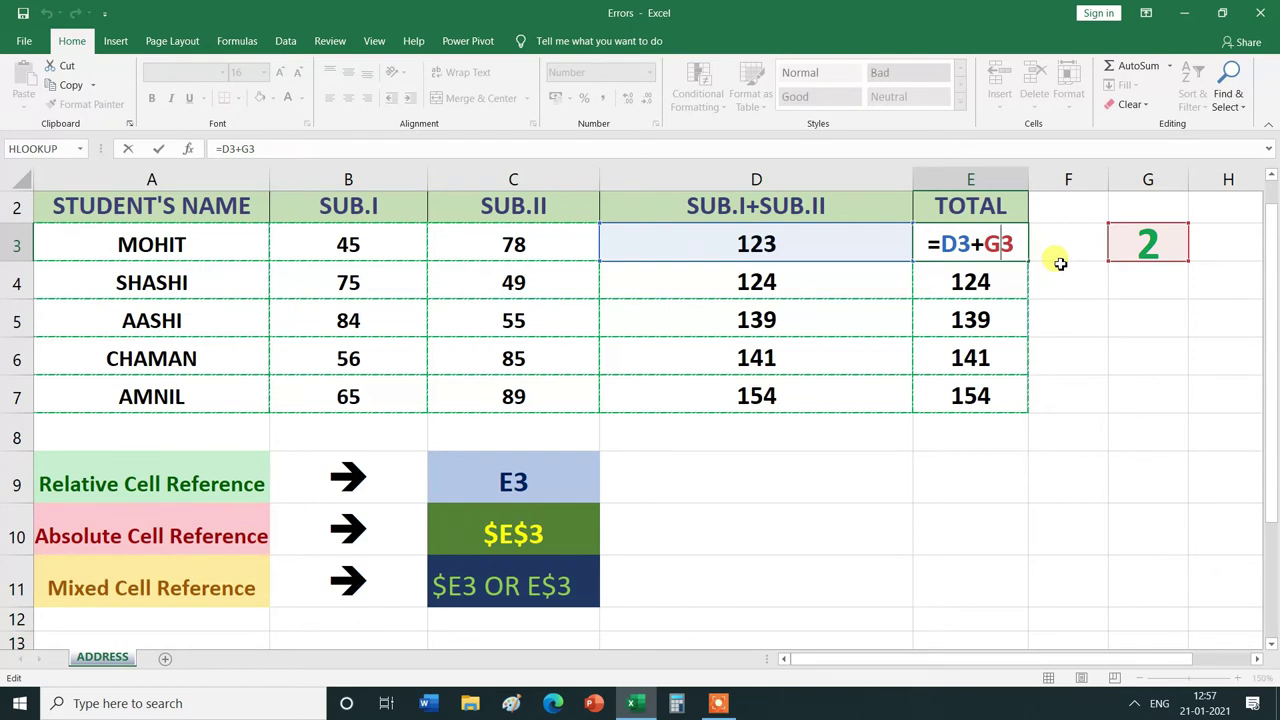
Change E3 to =D3+G$3 and fill it down to E7, giving 125, 126, 141, 143, 156
type("$")
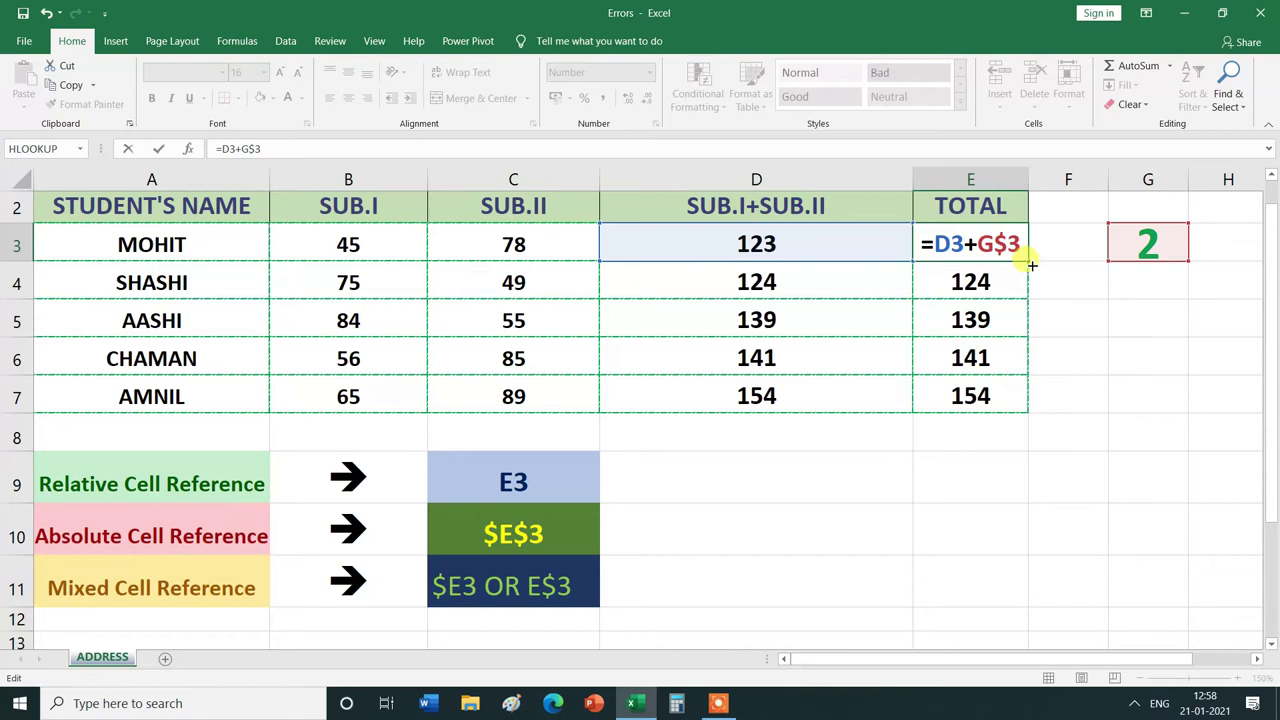
key("Return")
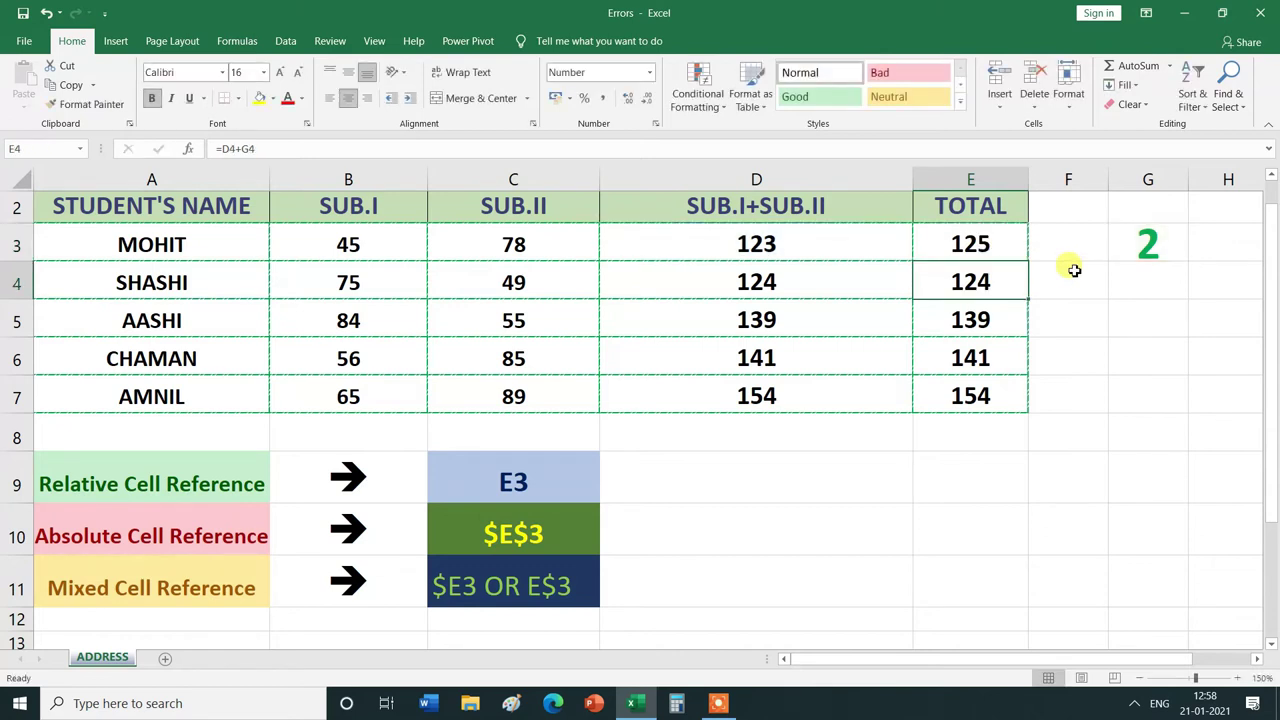
left_click(1008, 244)
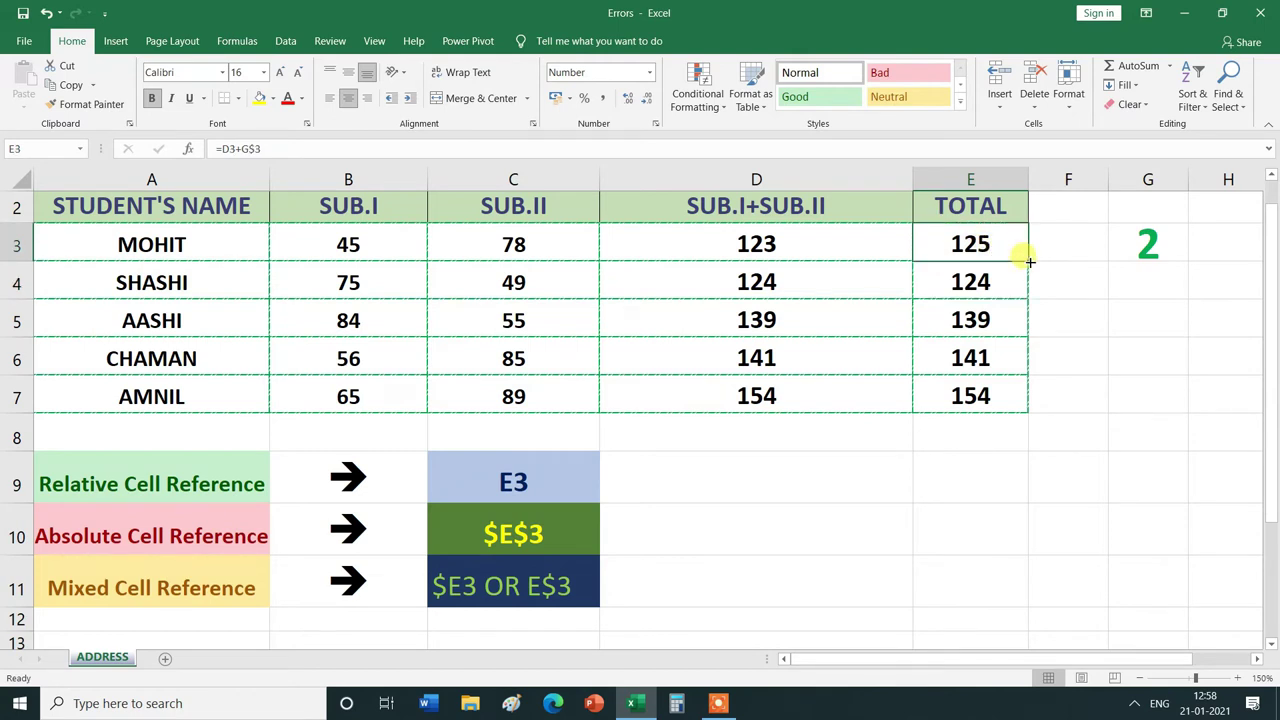
left_click_drag(1028, 262, 1038, 404)
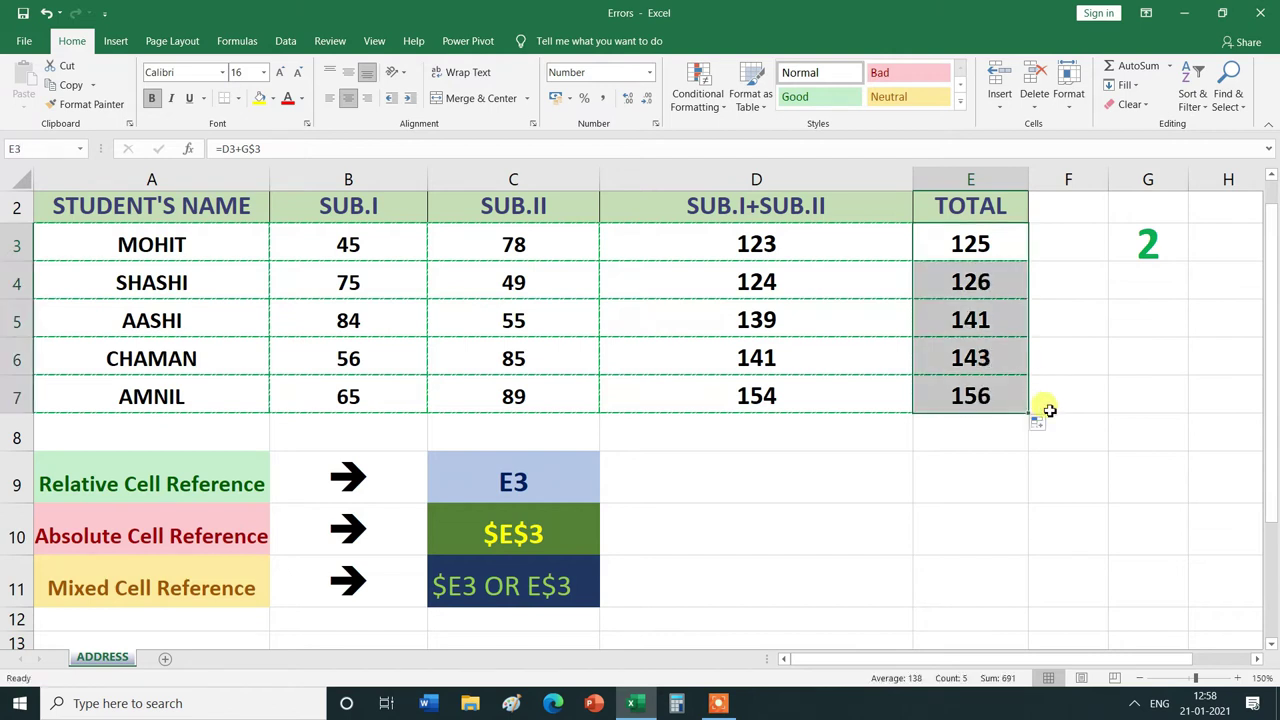
left_click(1090, 432)
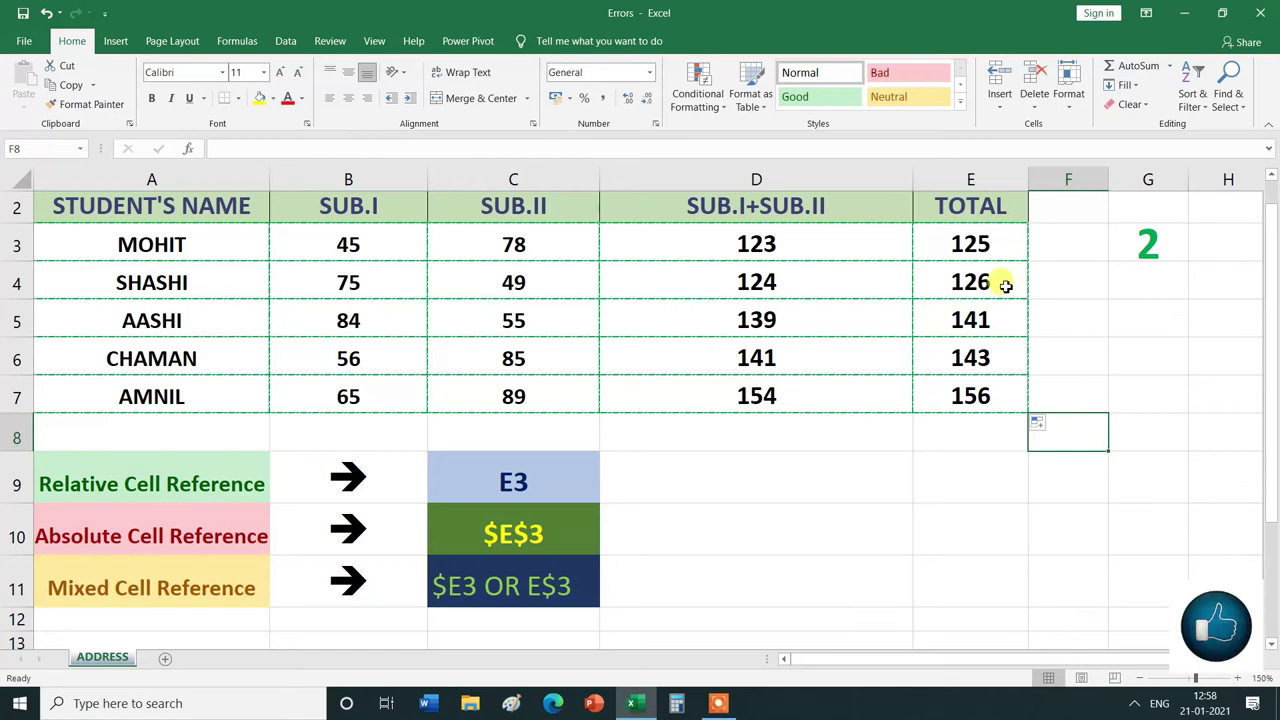
double_click(1003, 284)
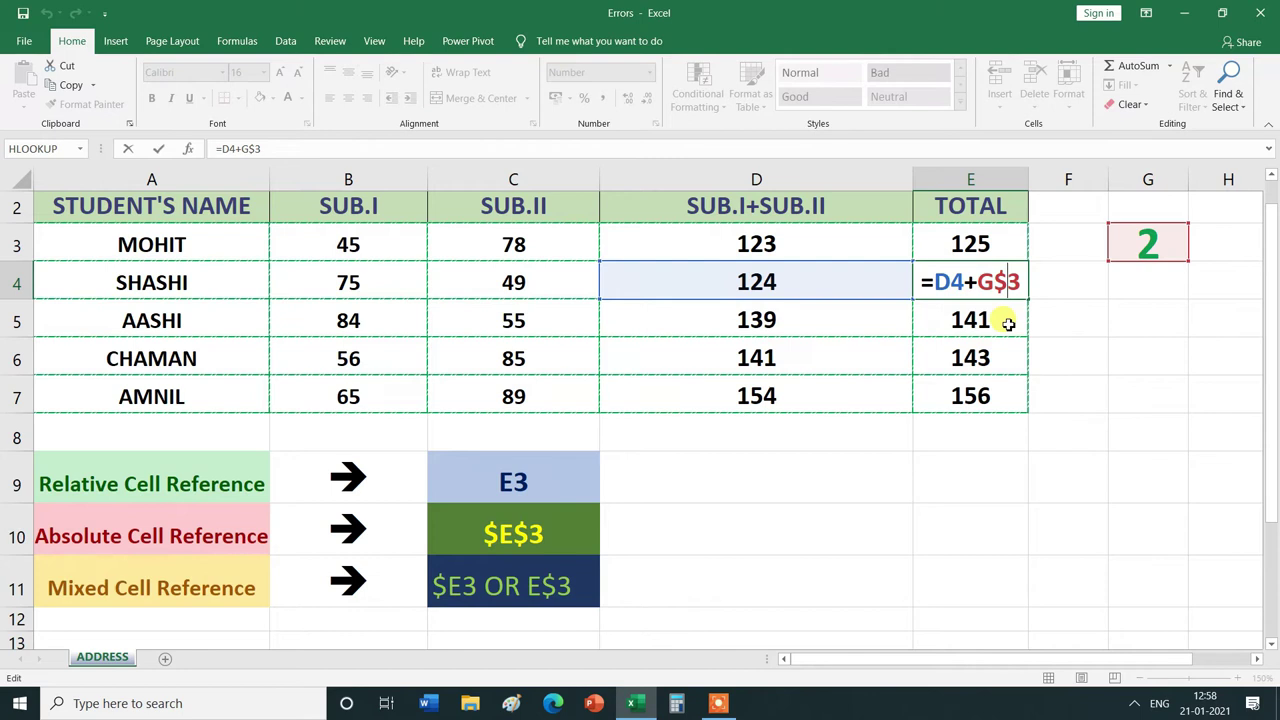
double_click(1006, 322)
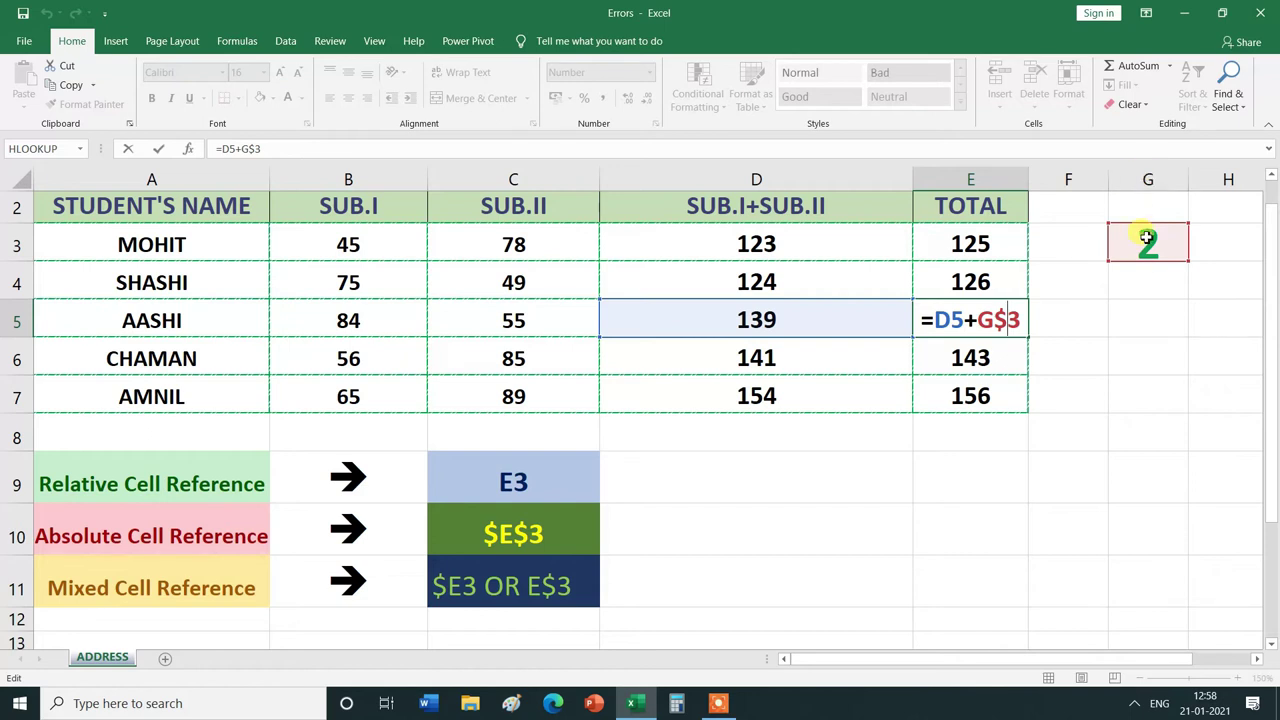
key("Return")
double_click(1005, 361)
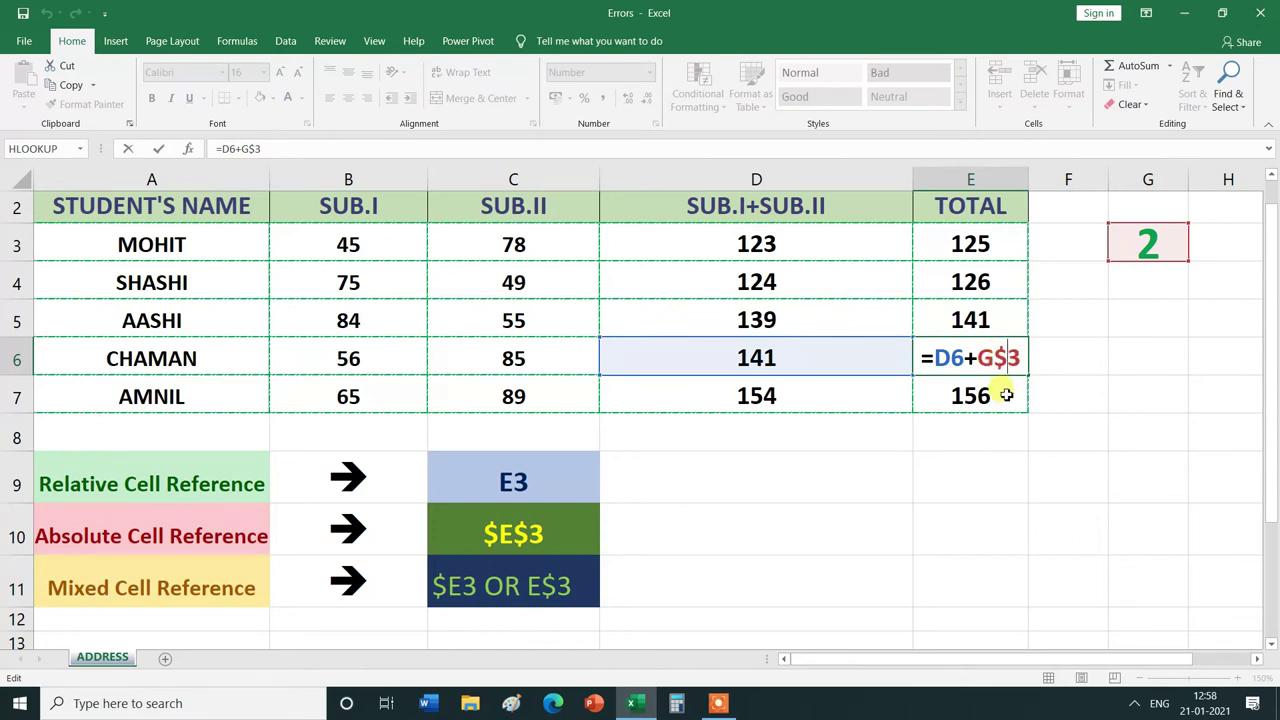
double_click(1004, 399)
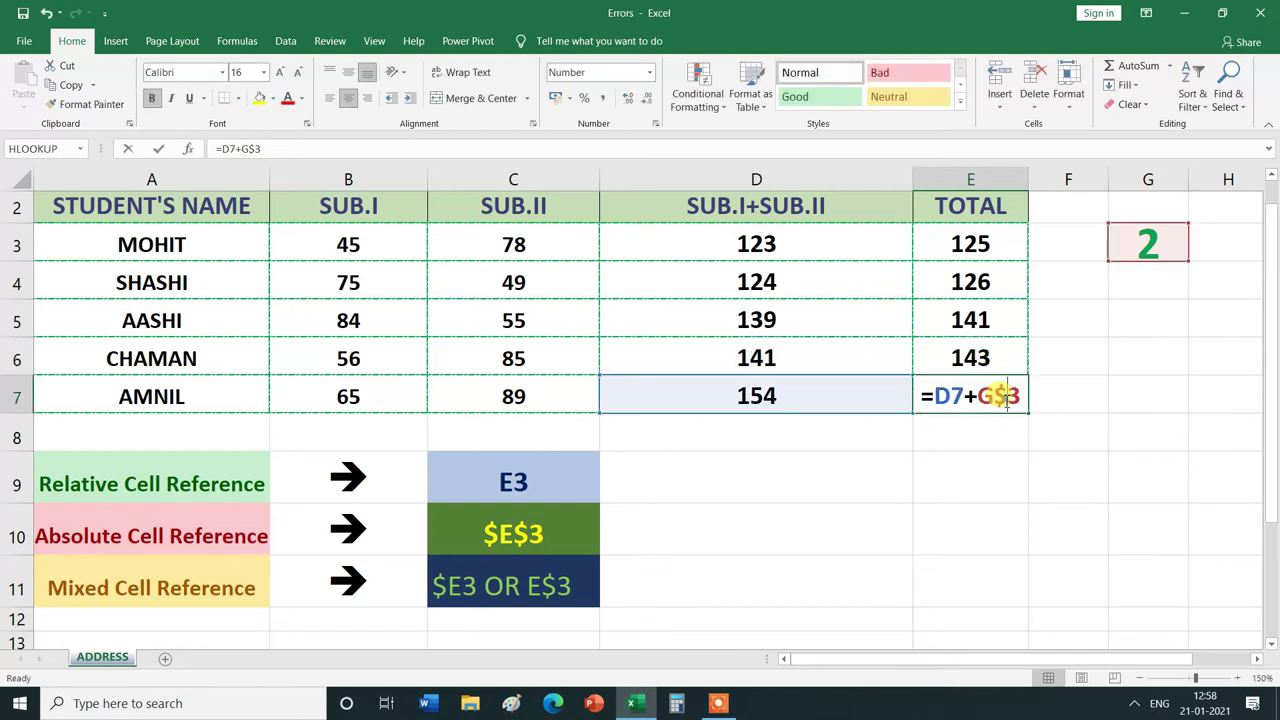
key("Tab")
key("Down")
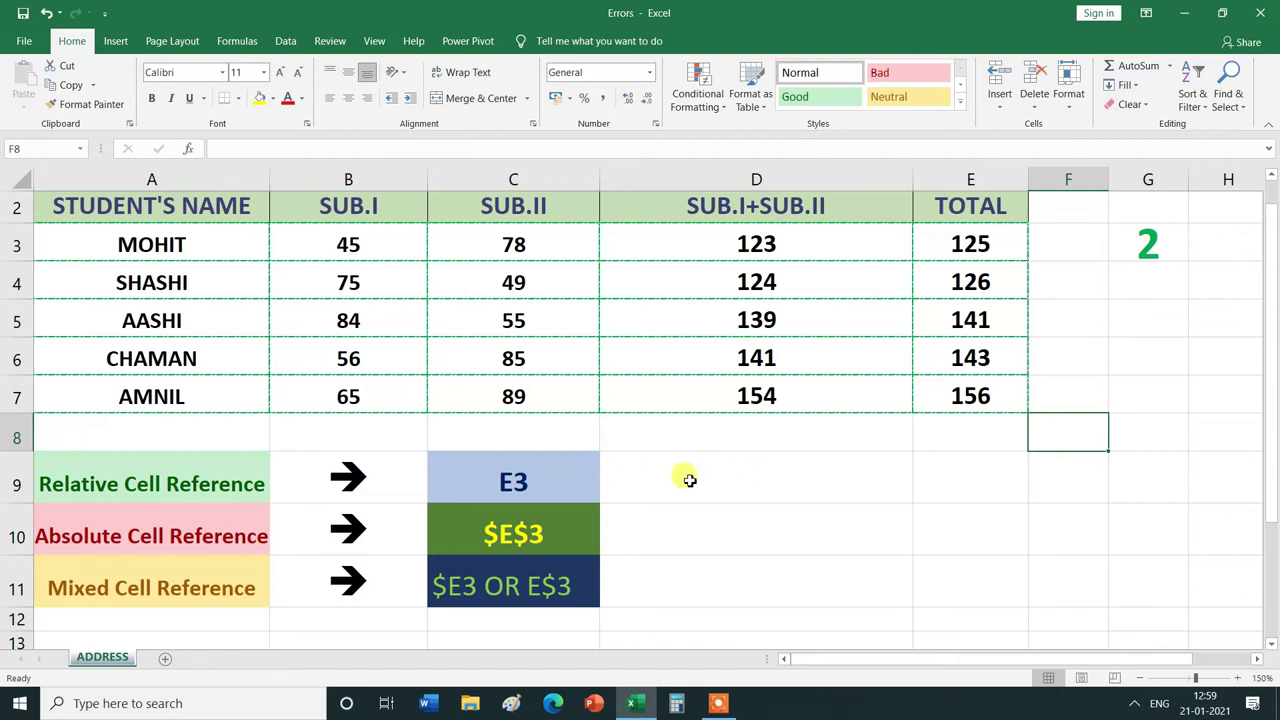
Begin an =ADDRESS( formula in D9 using the AutoComplete list
left_click(689, 480)
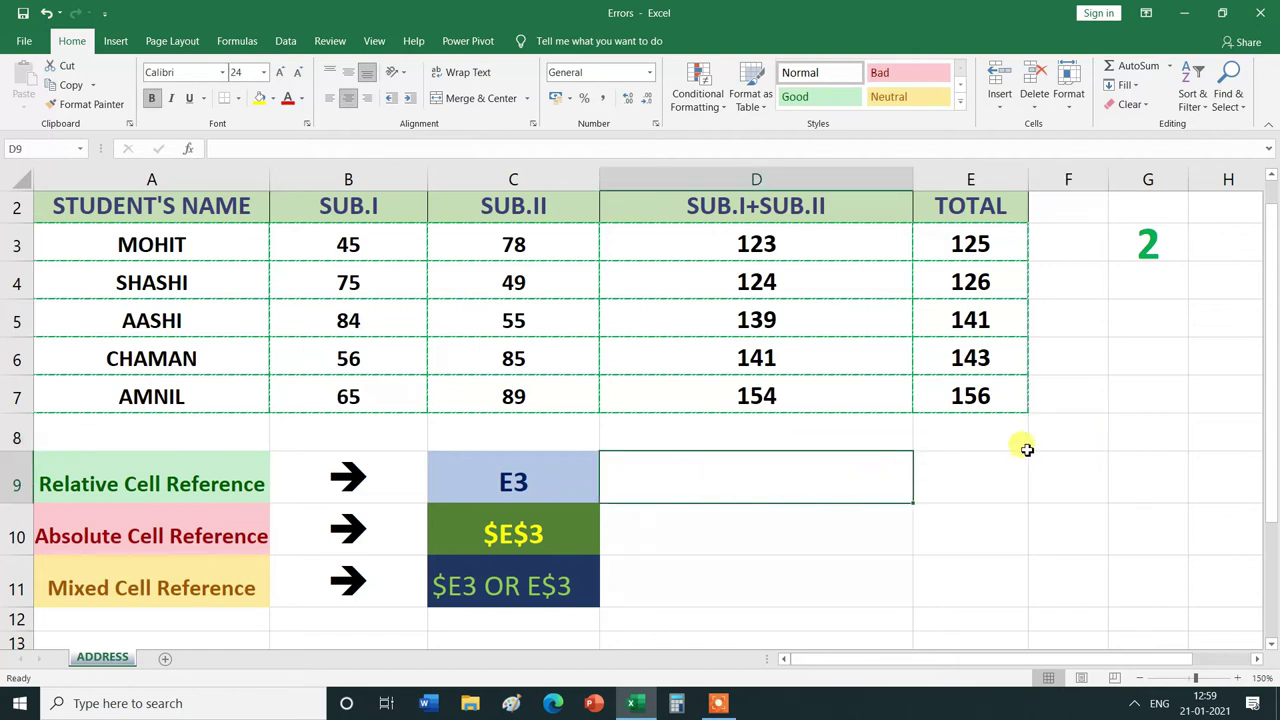
type("=")
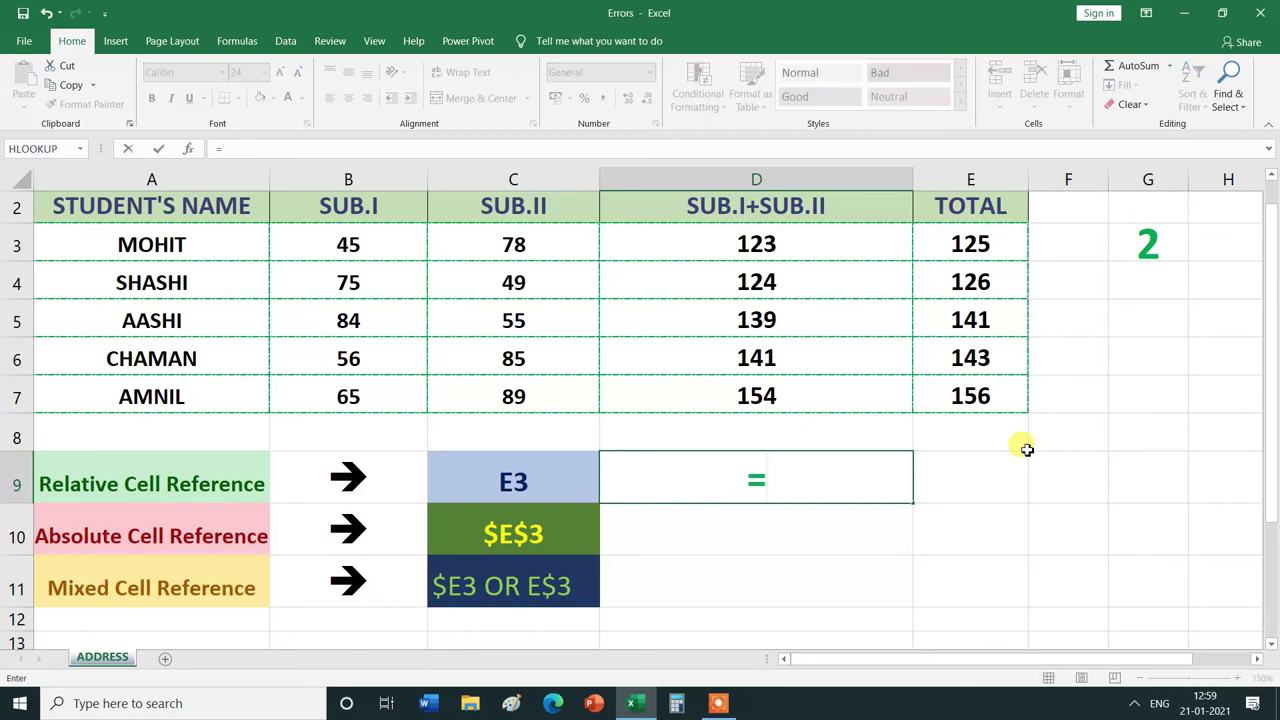
type("a")
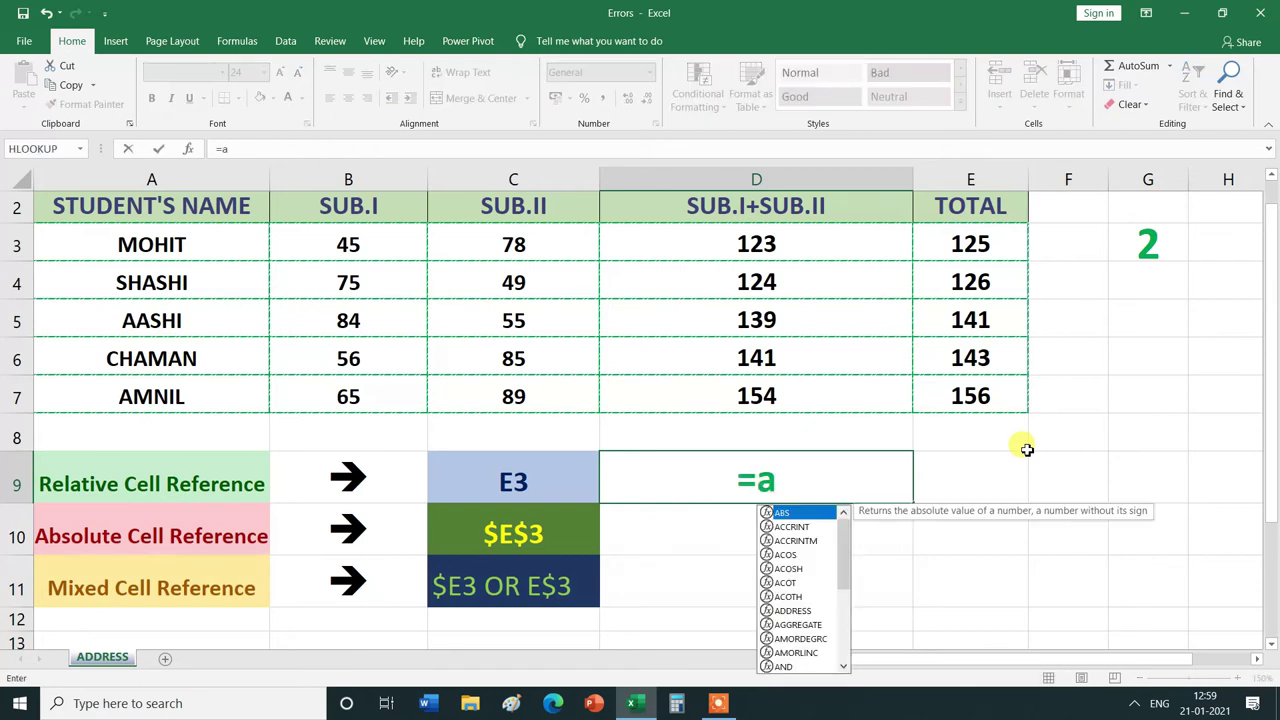
type("dd")
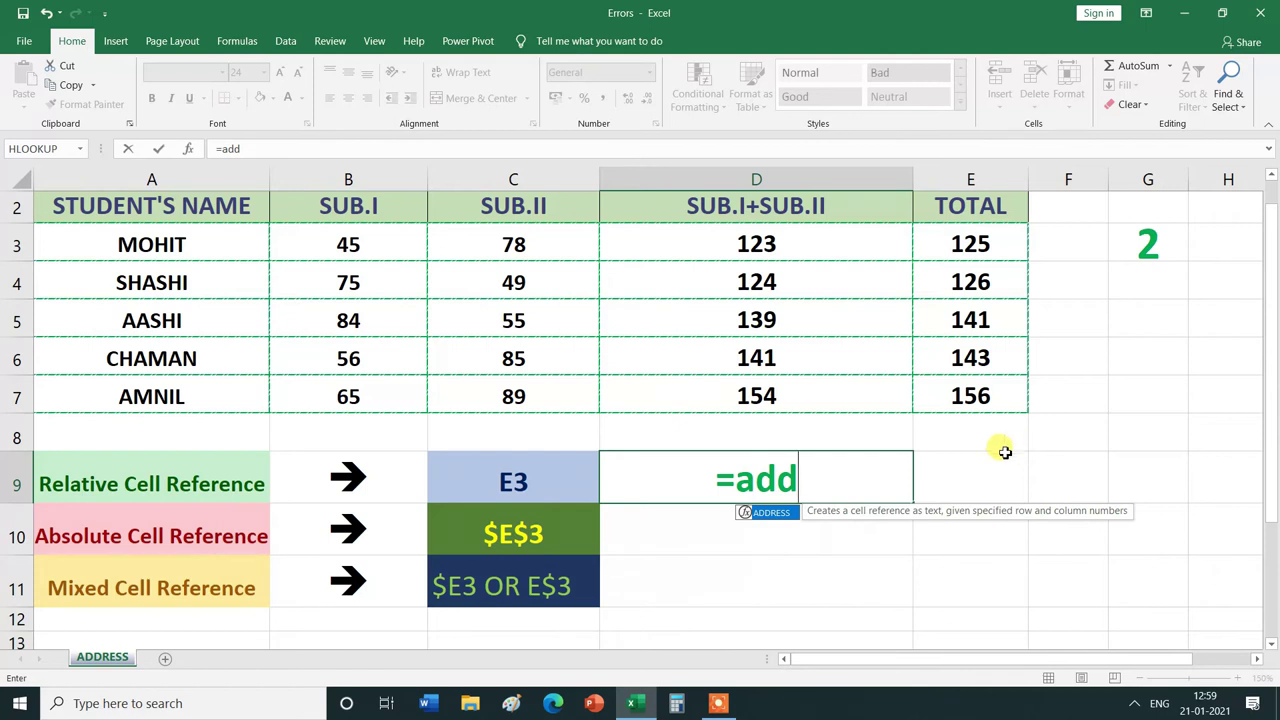
double_click(778, 516)
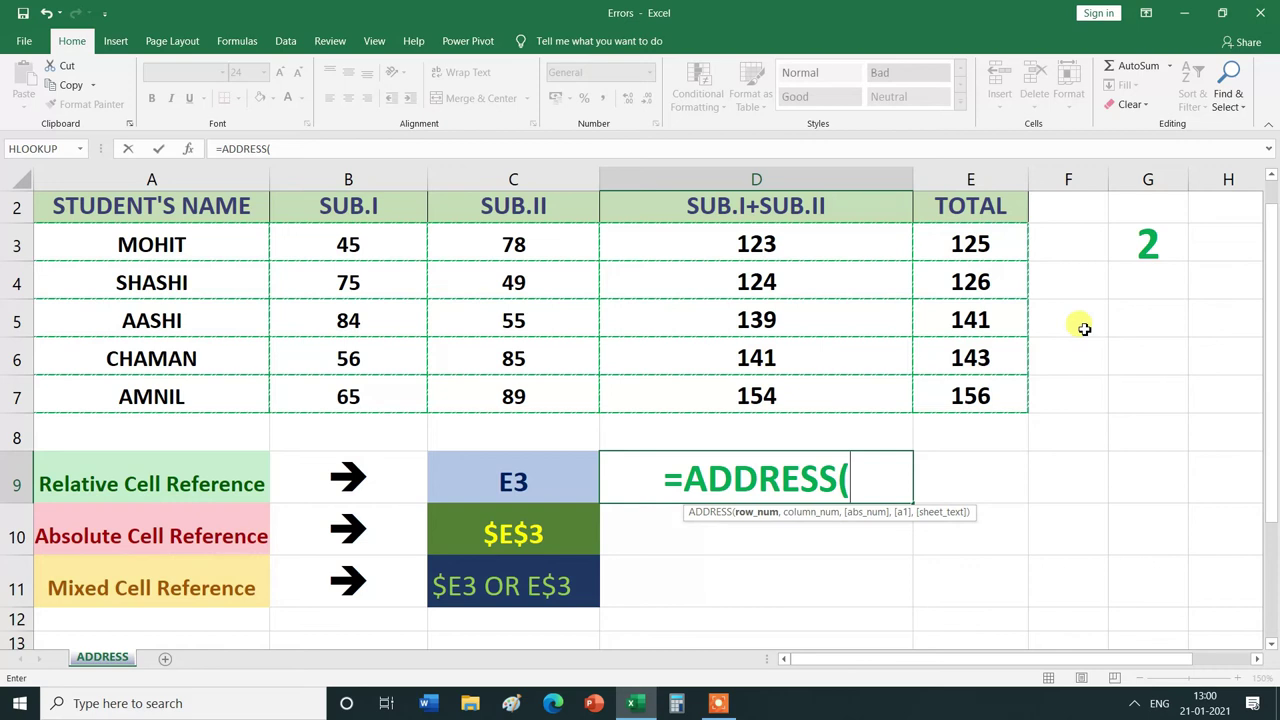
Enter row 3 and column 5 as D9's ADDRESS arguments
type("3")
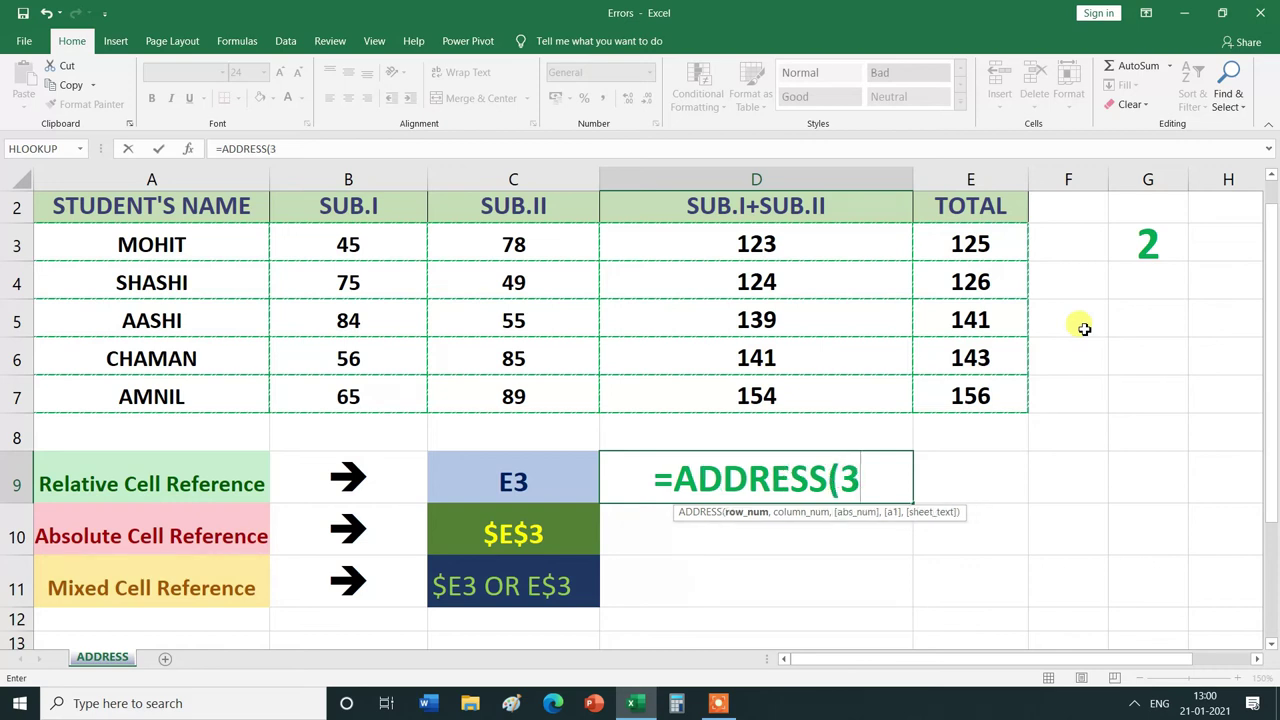
type(",")
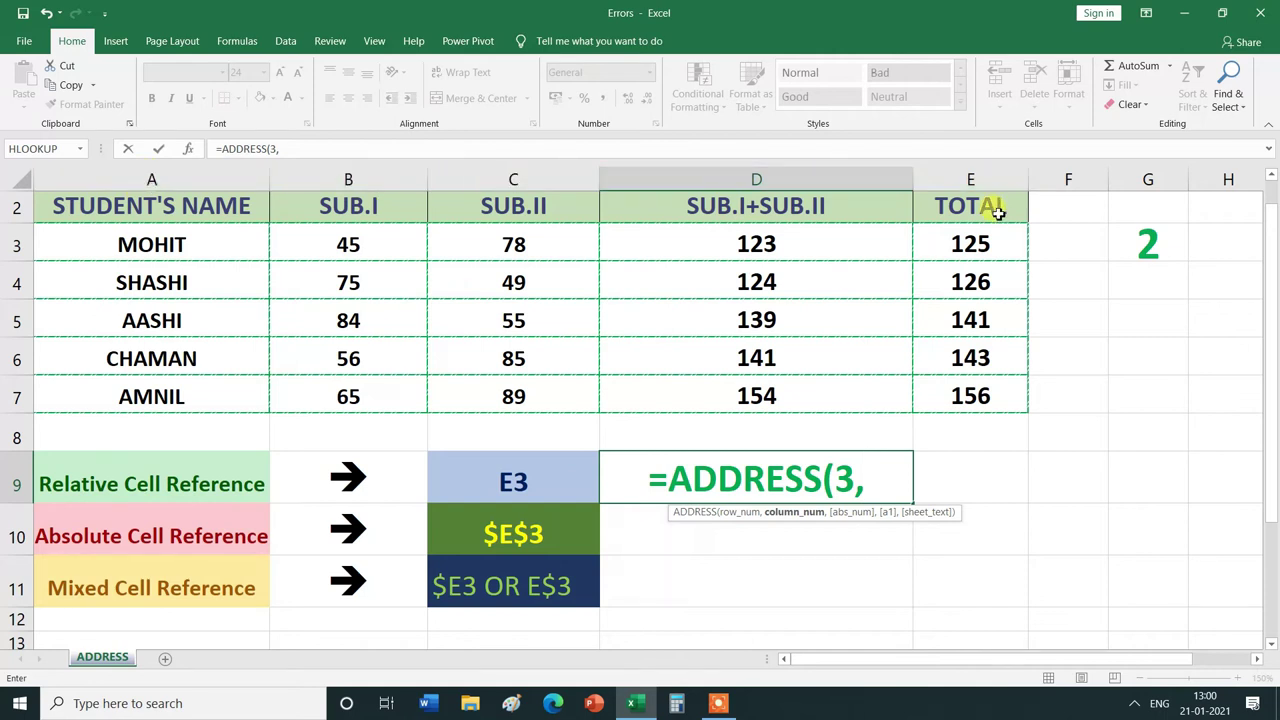
type("5")
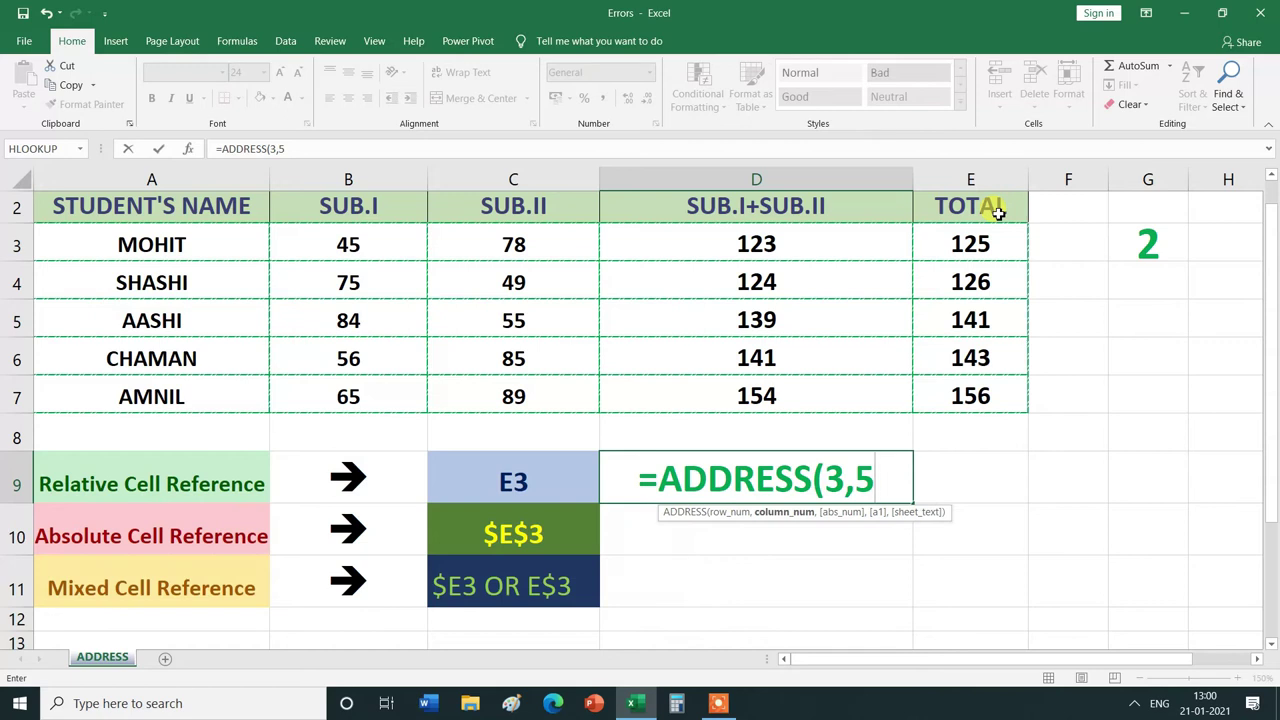
type(",")
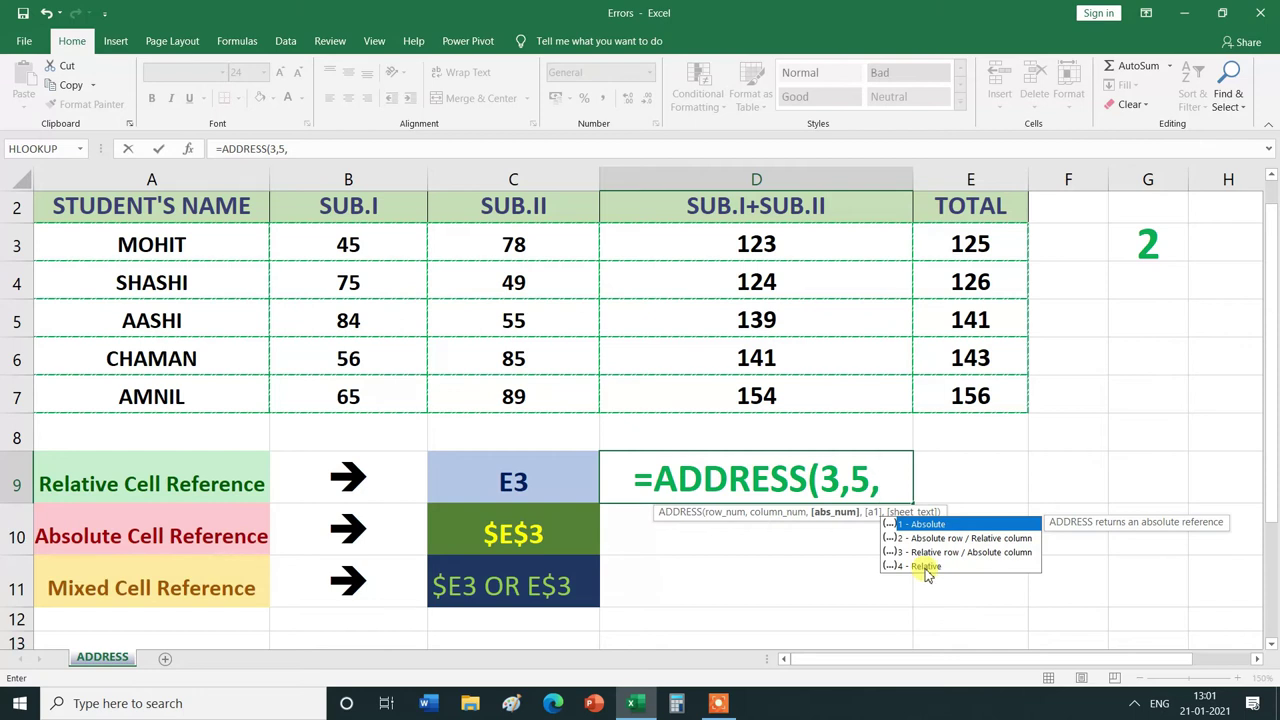
Add abs_num 4 (relative) and A1 style 1, closing D9 as =ADDRESS(3,5,4,1)
double_click(927, 569)
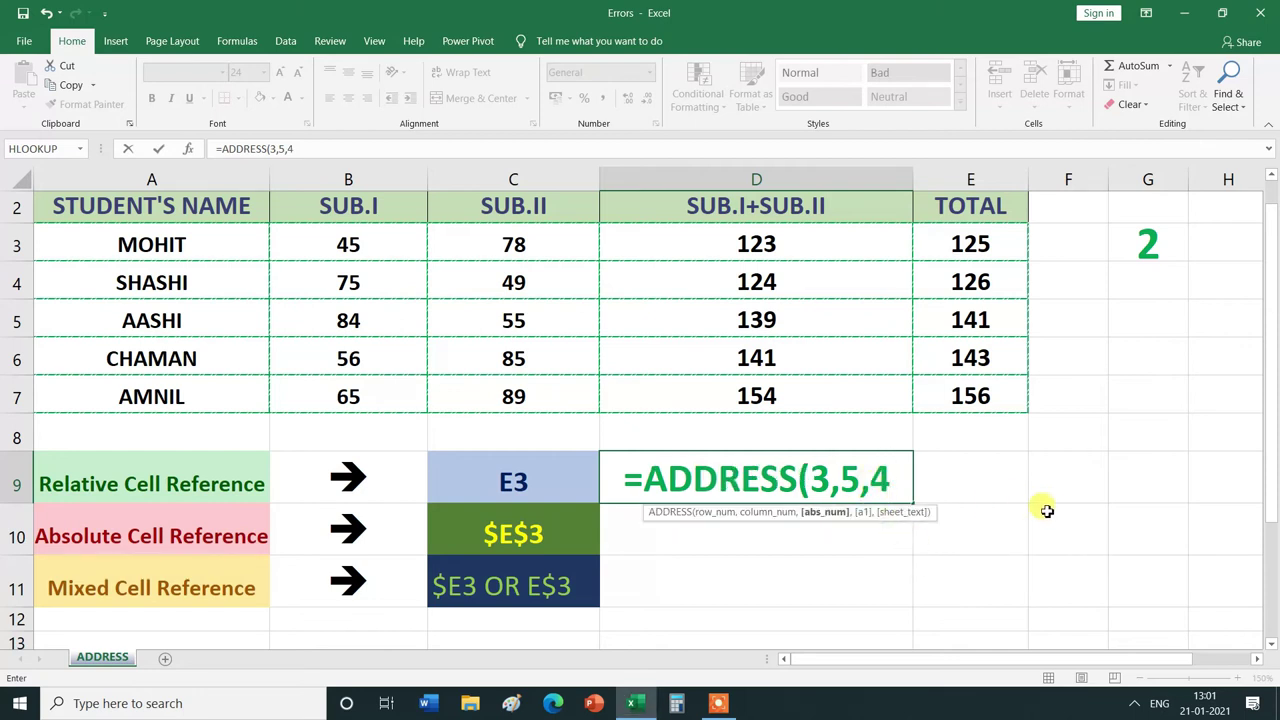
type(",")
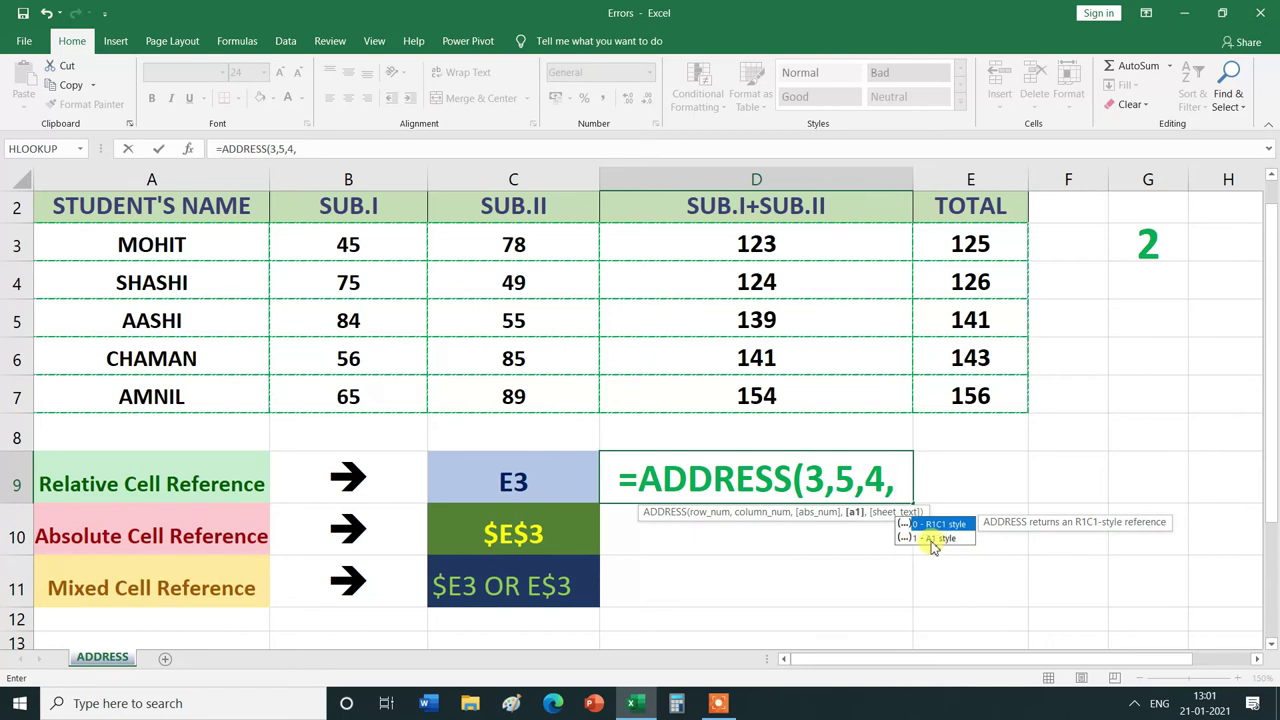
double_click(940, 540)
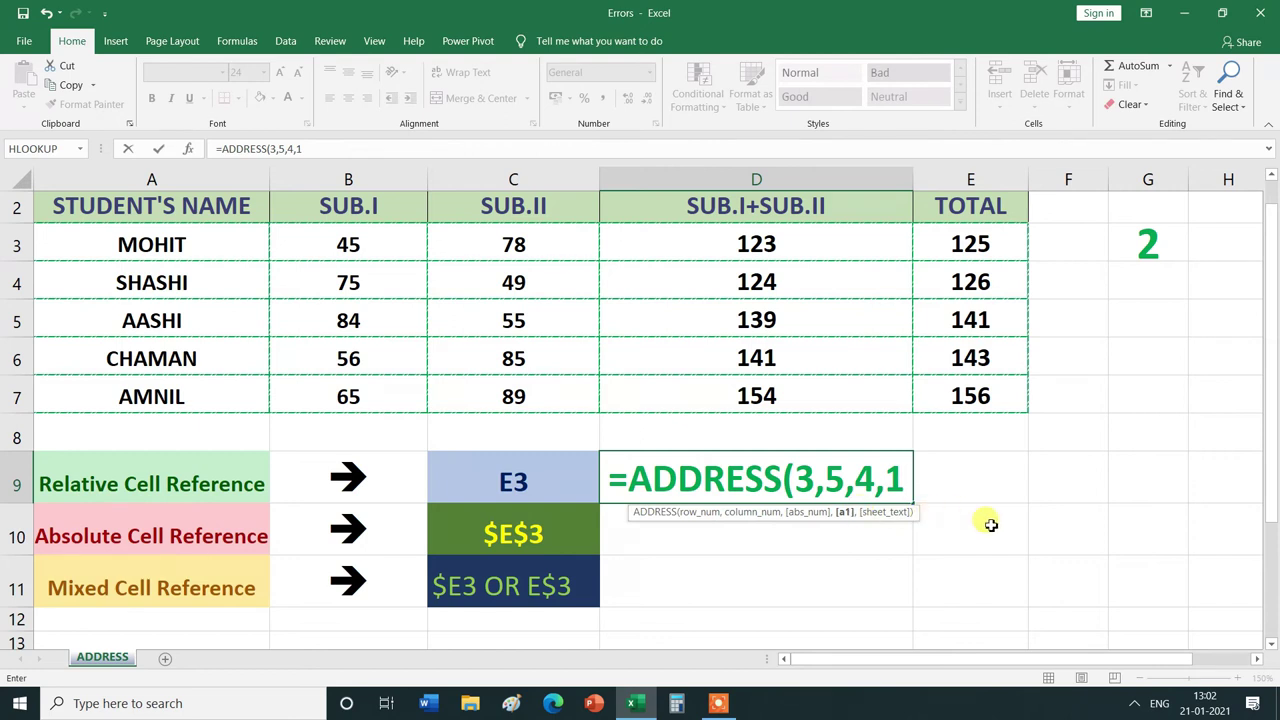
type(")")
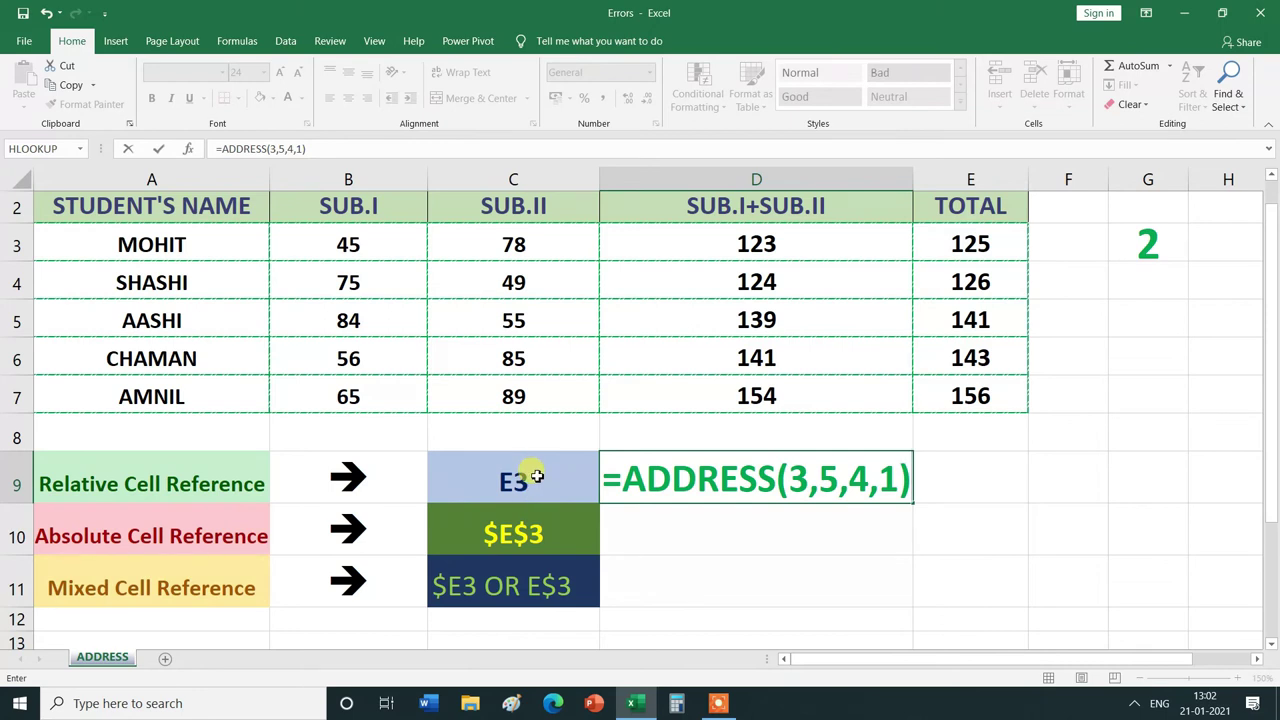
Commit D9 so it returns E3, then start D10 as =ADDRESS(3,5,
key("Return")
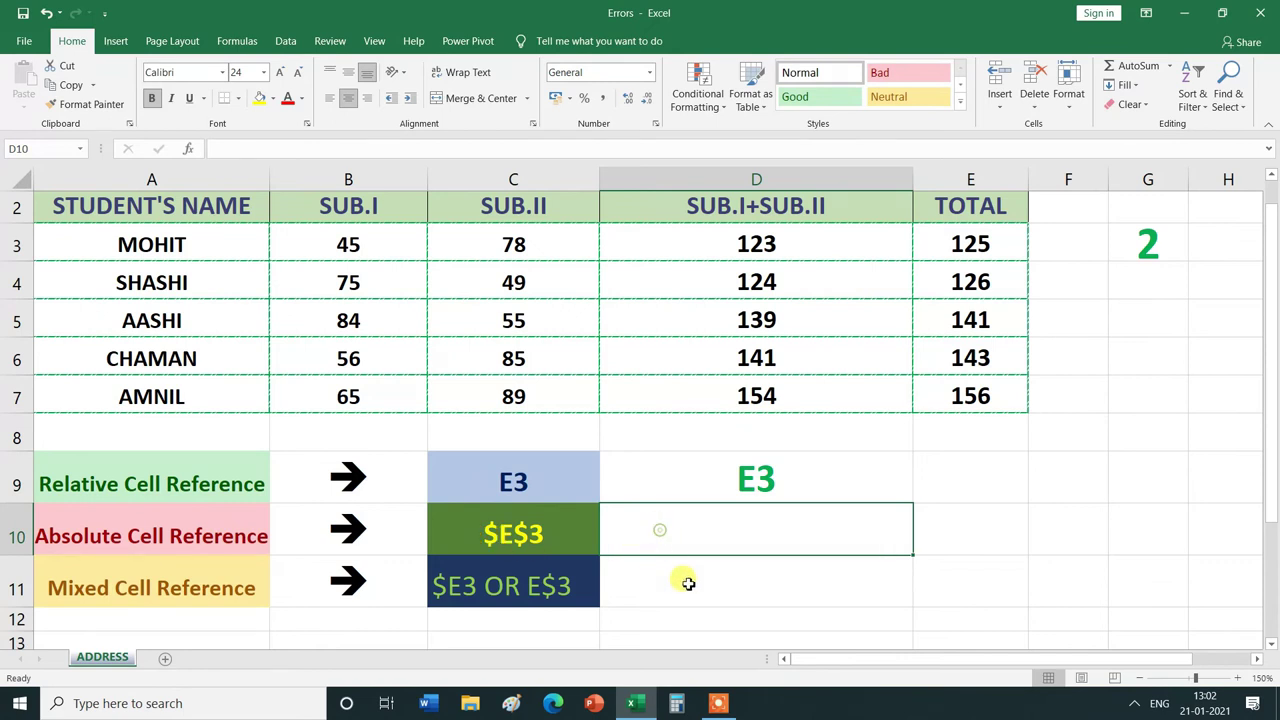
type("=")
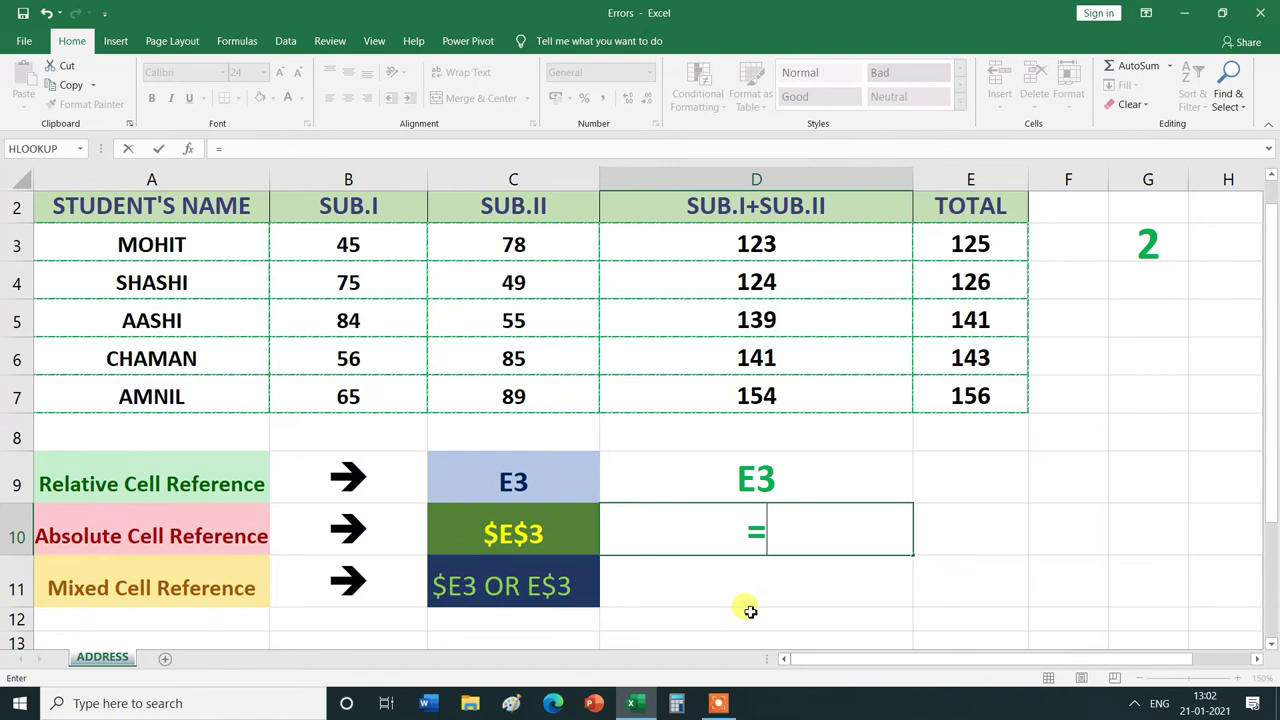
type("a")
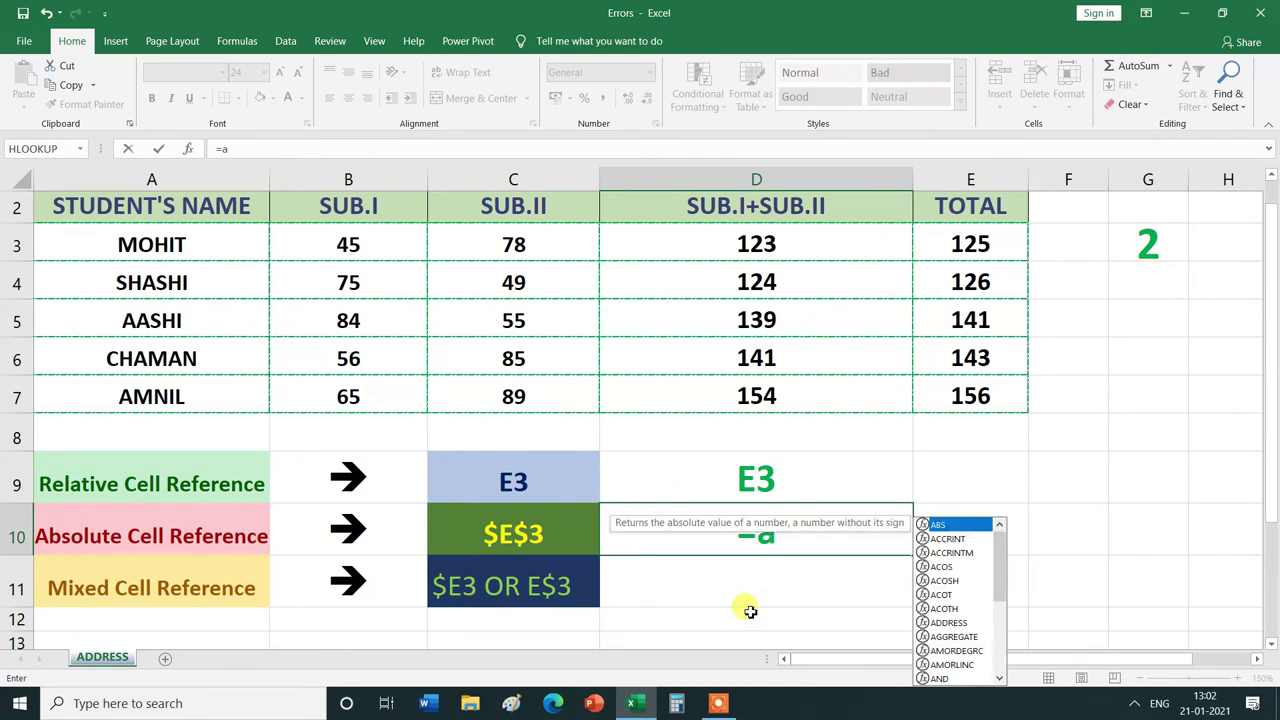
type("dd")
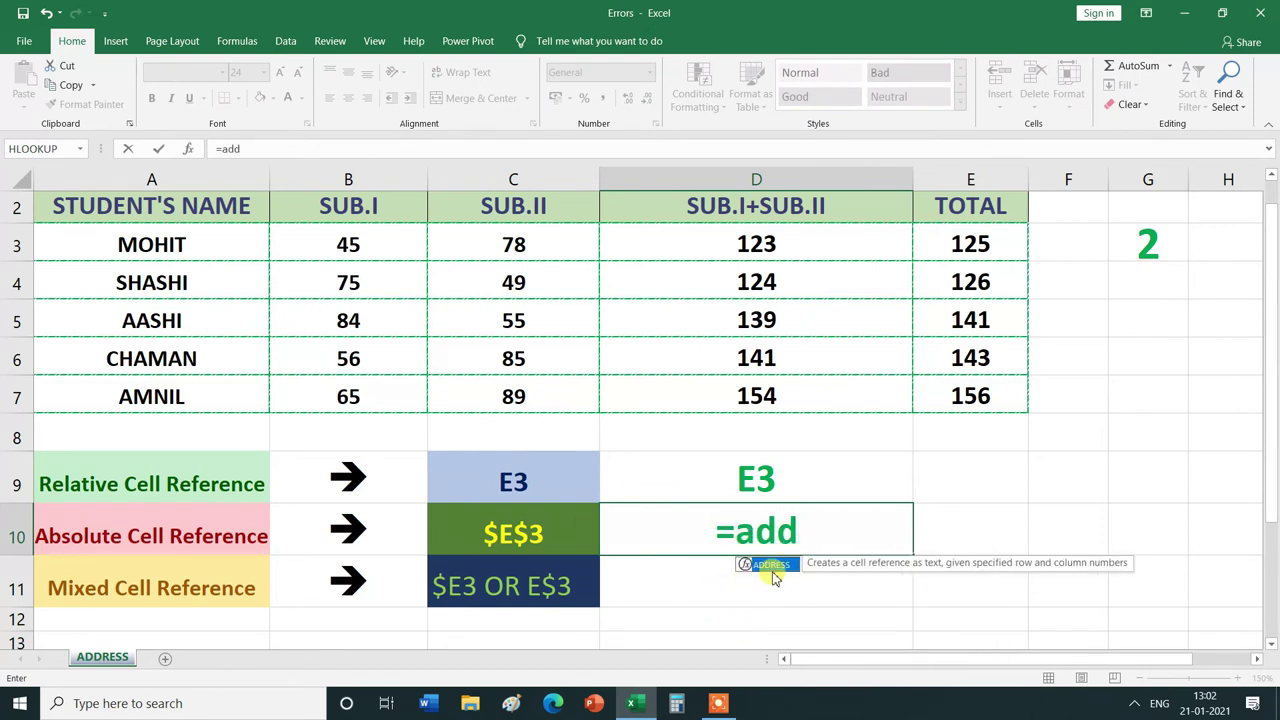
double_click(777, 568)
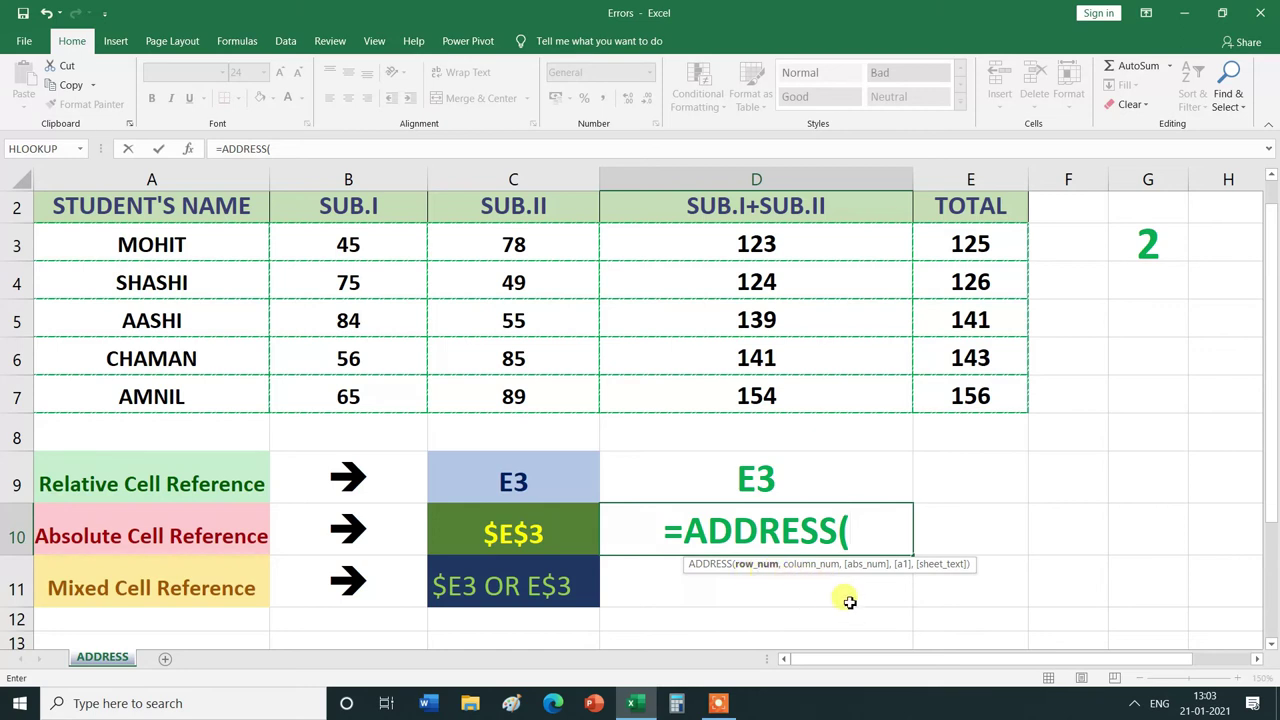
type("3")
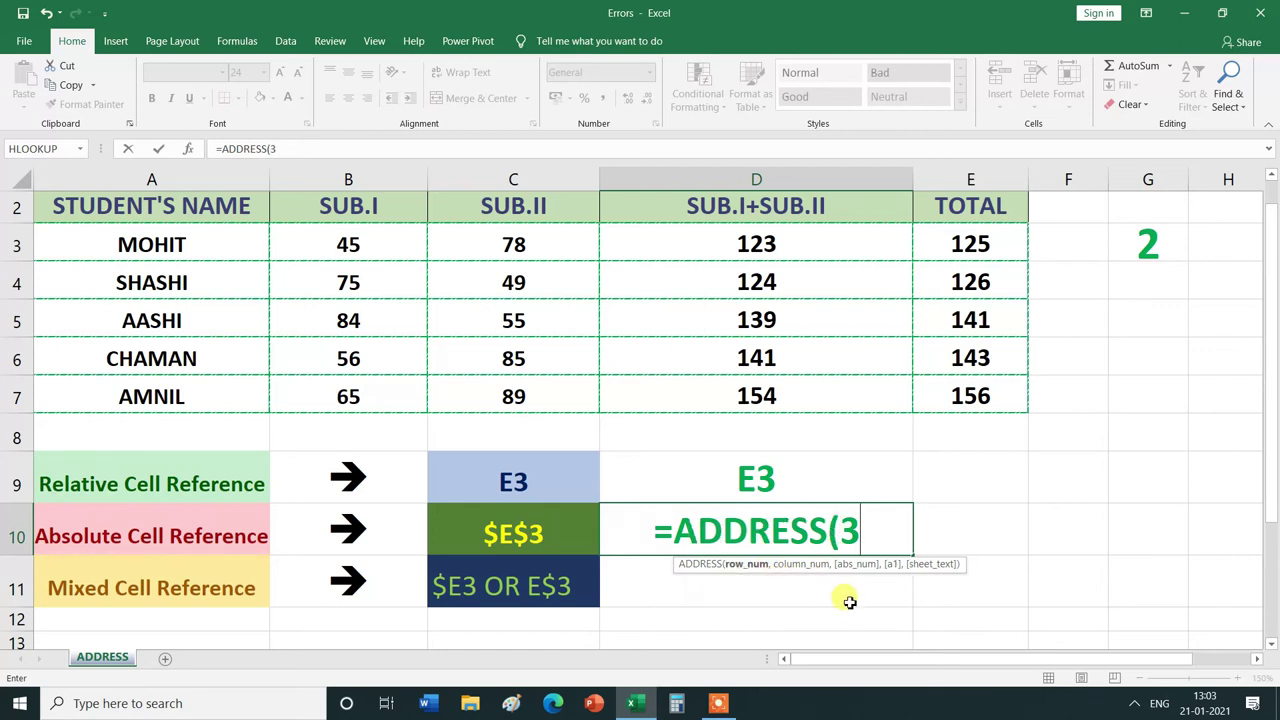
type(",")
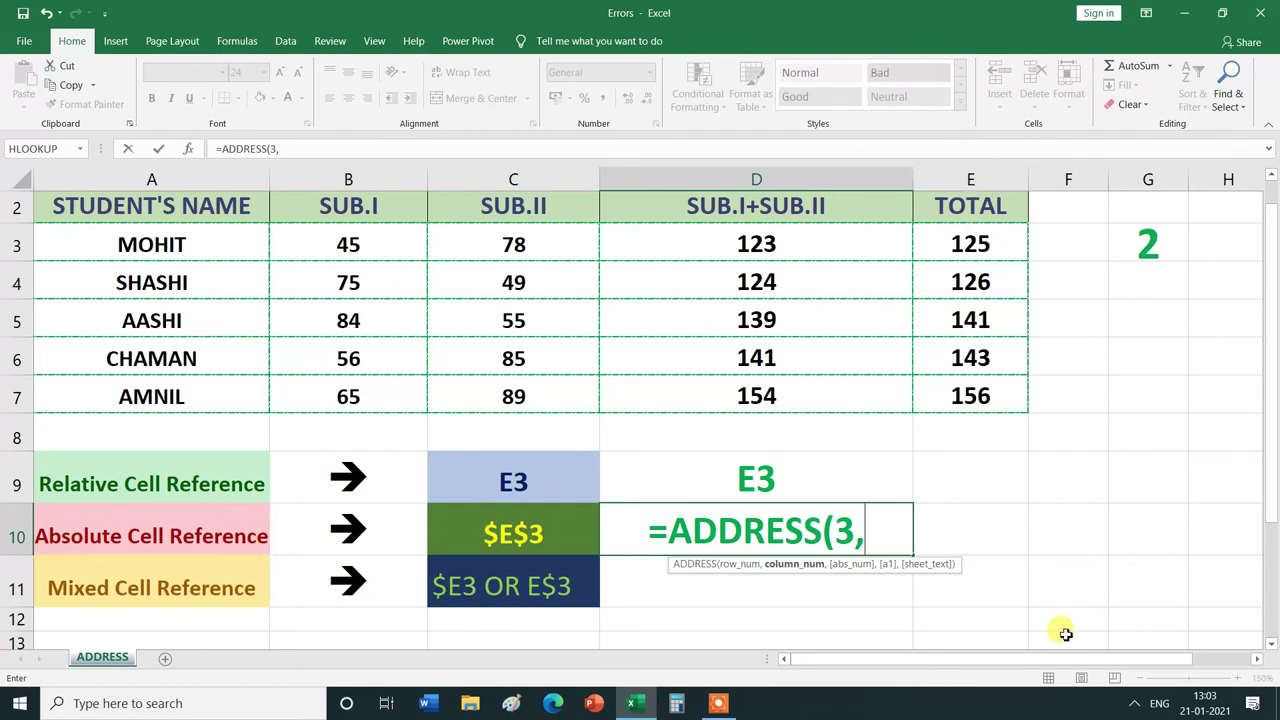
type("5")
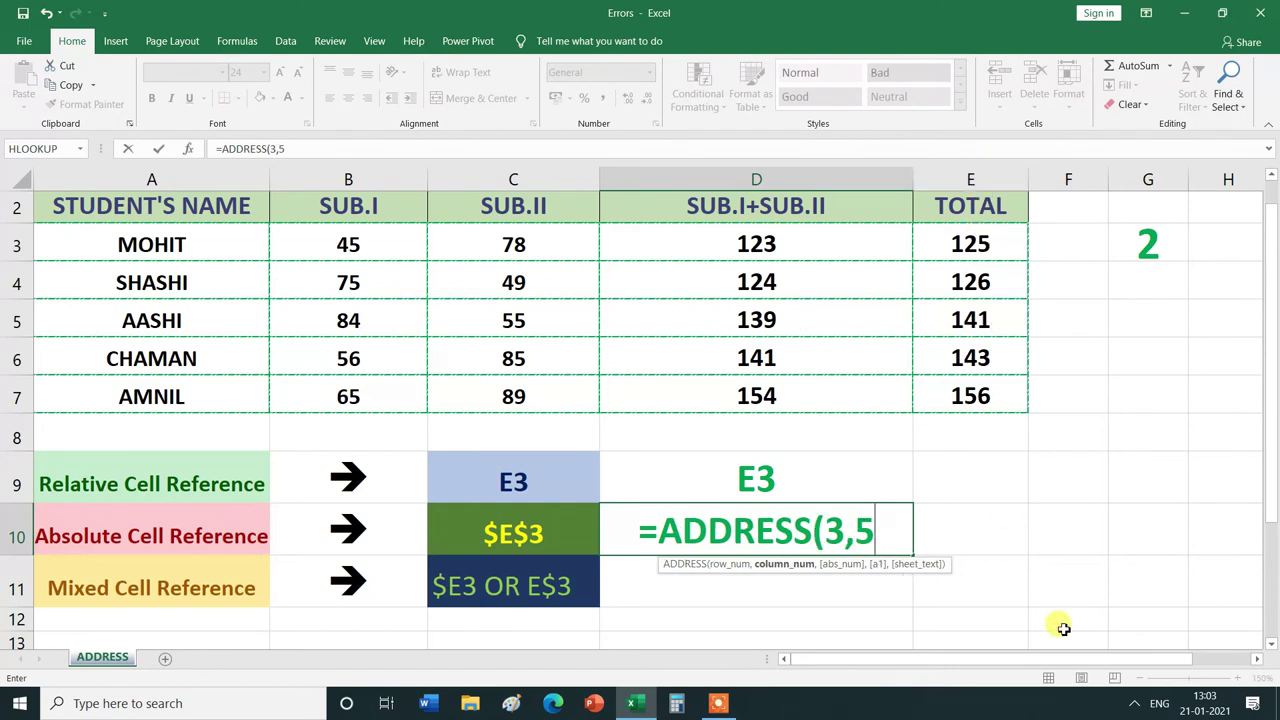
type(",")
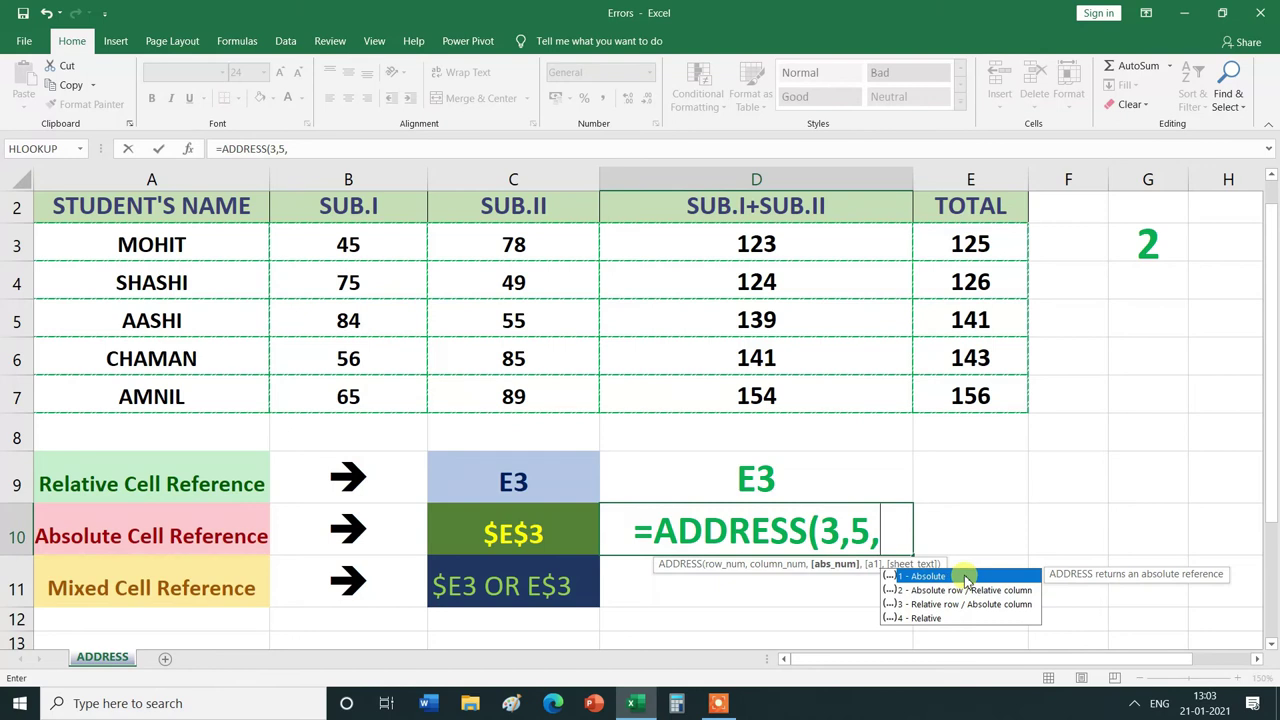
Complete D10 as =ADDRESS(3,5,1,1) so it returns $E$3
double_click(914, 575)
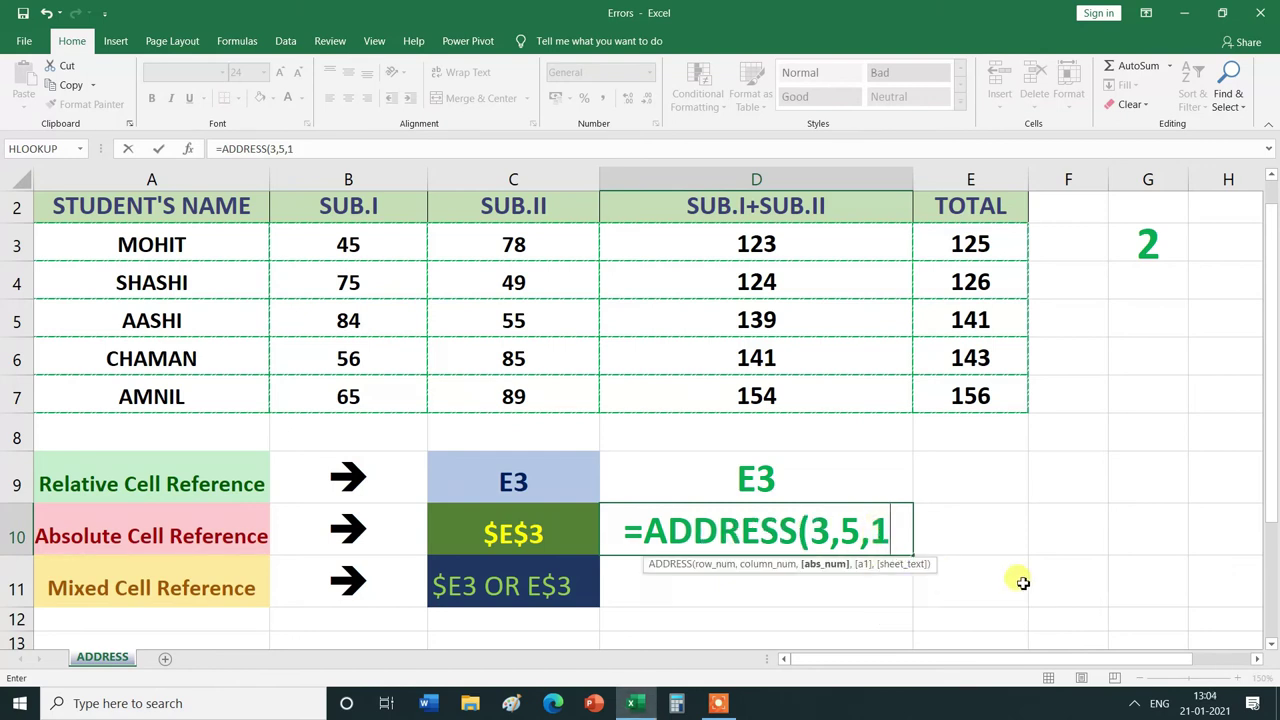
type(",")
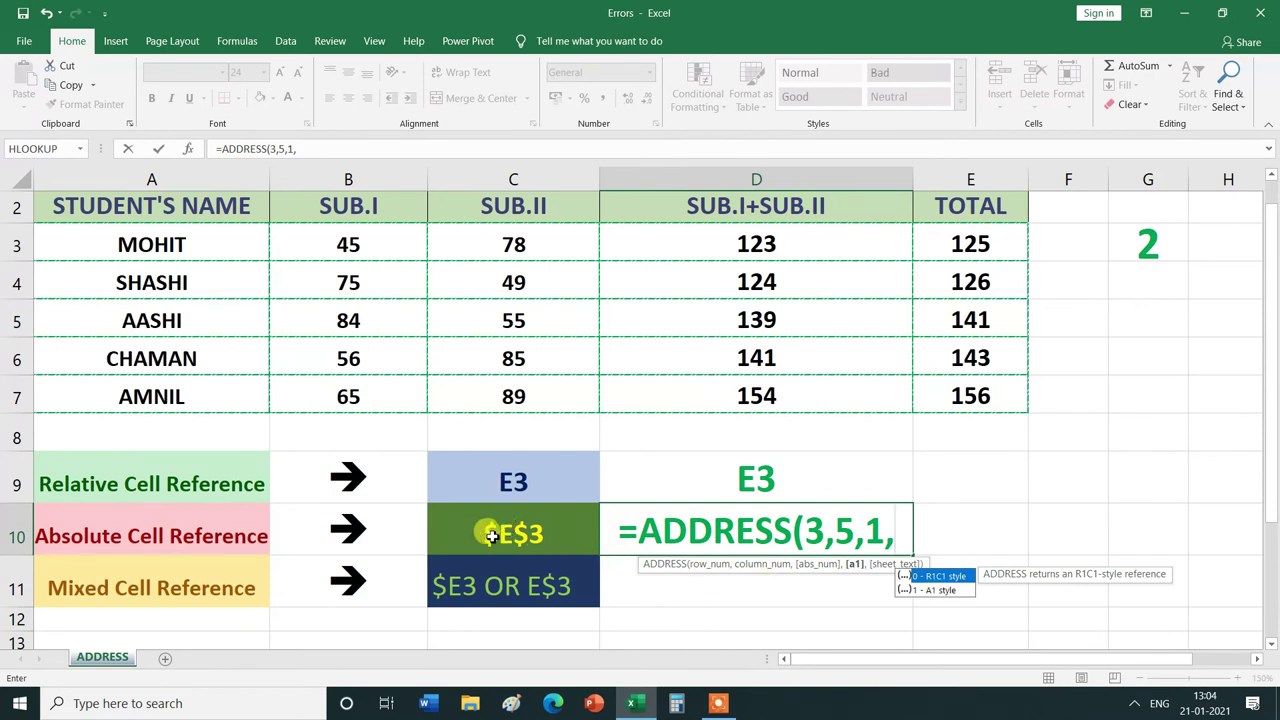
double_click(939, 593)
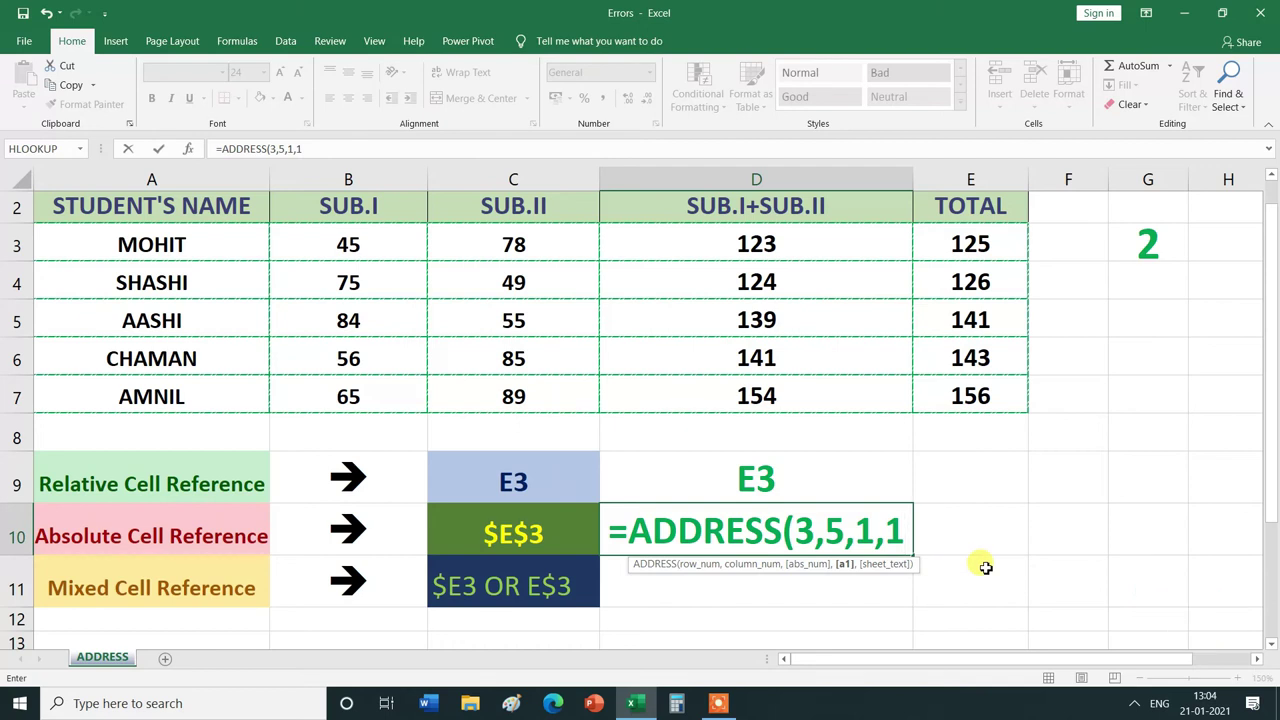
type(")")
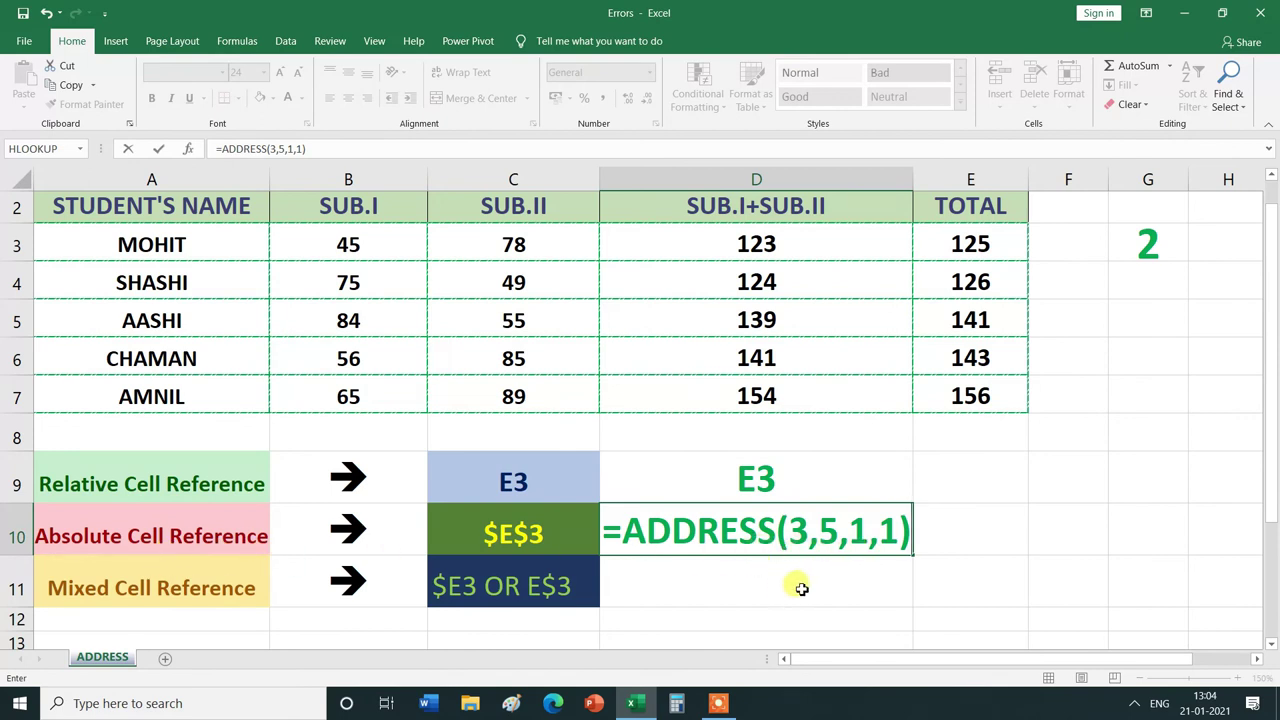
key("Return")
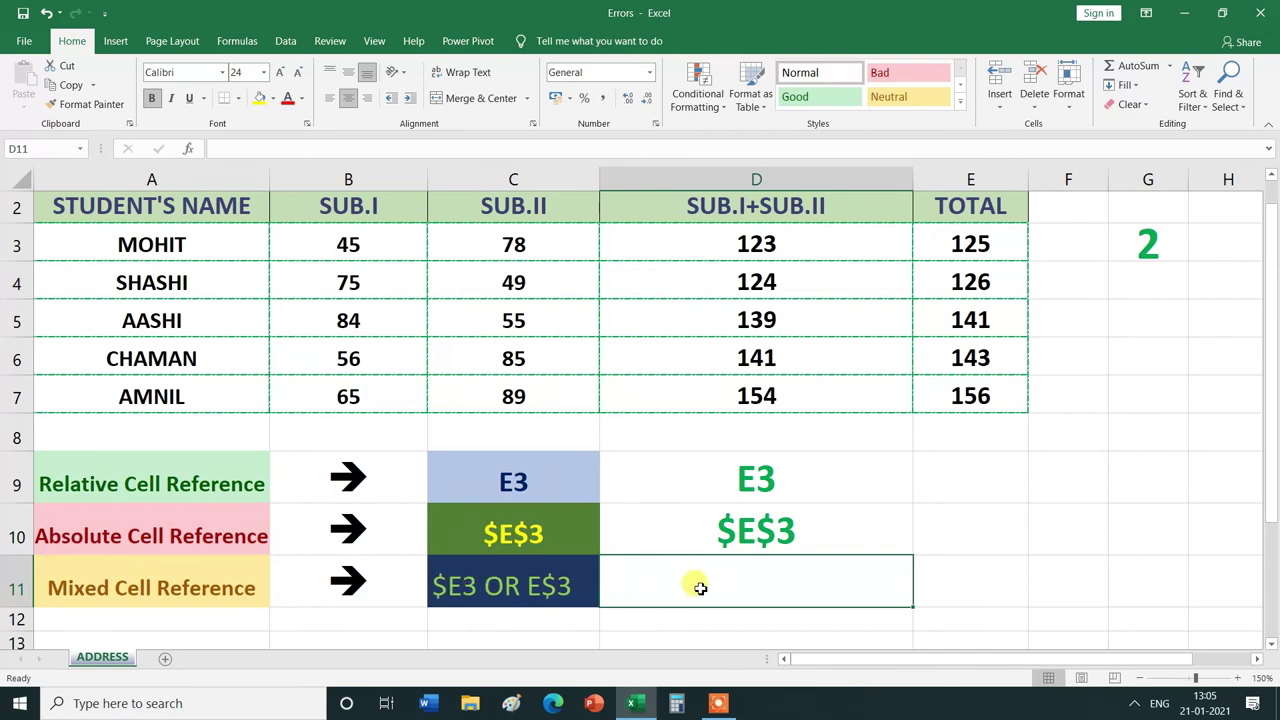
Start D11 as =ADDRESS(3,5, with row 3 and column 5
type("=")
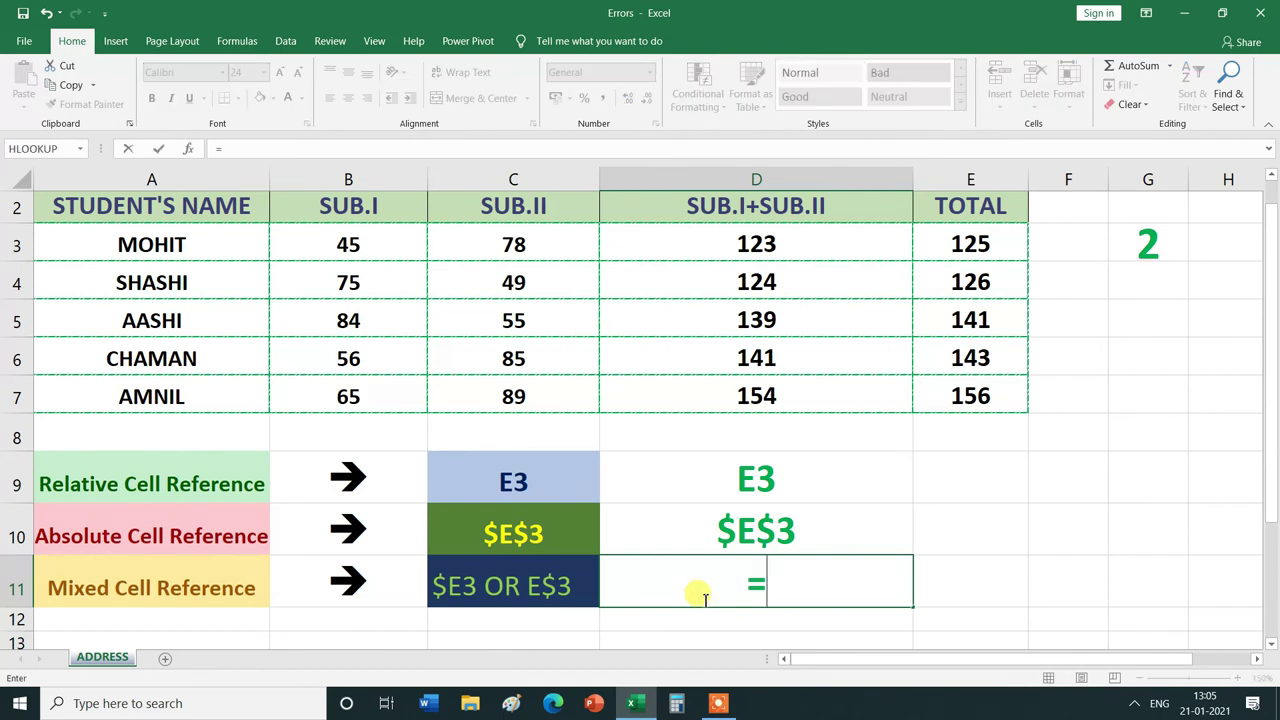
type("a")
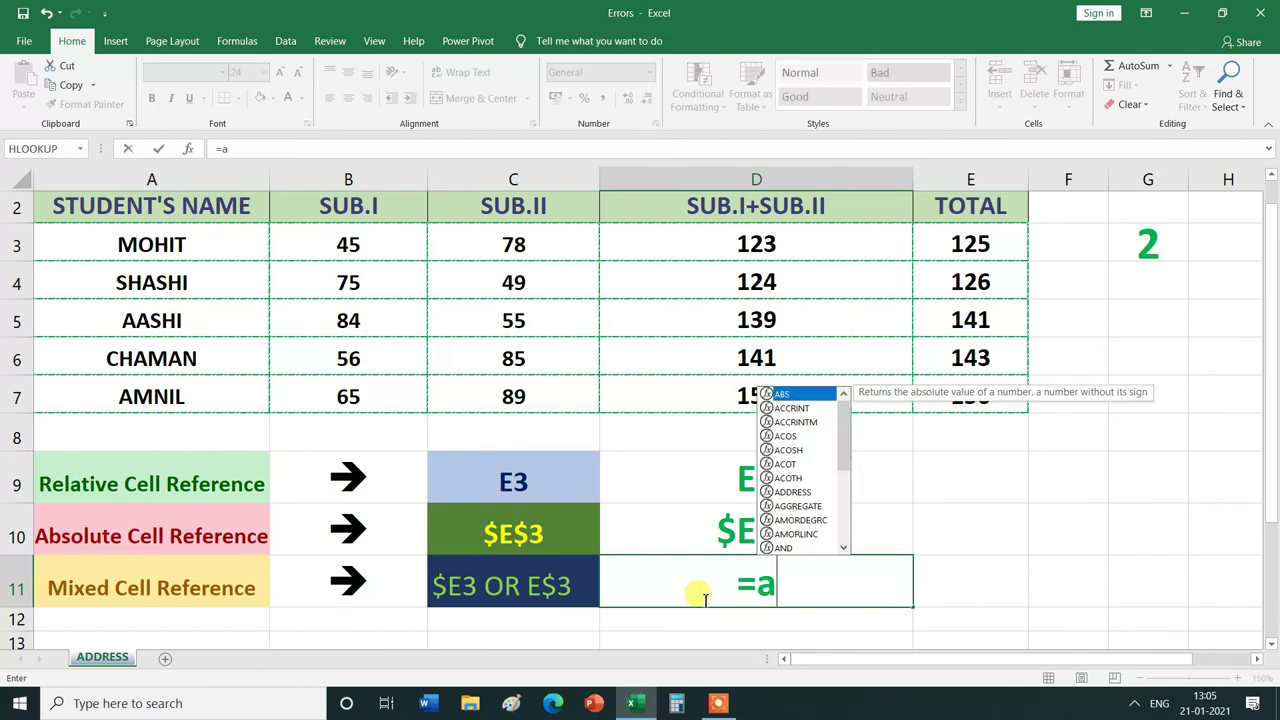
type("dd")
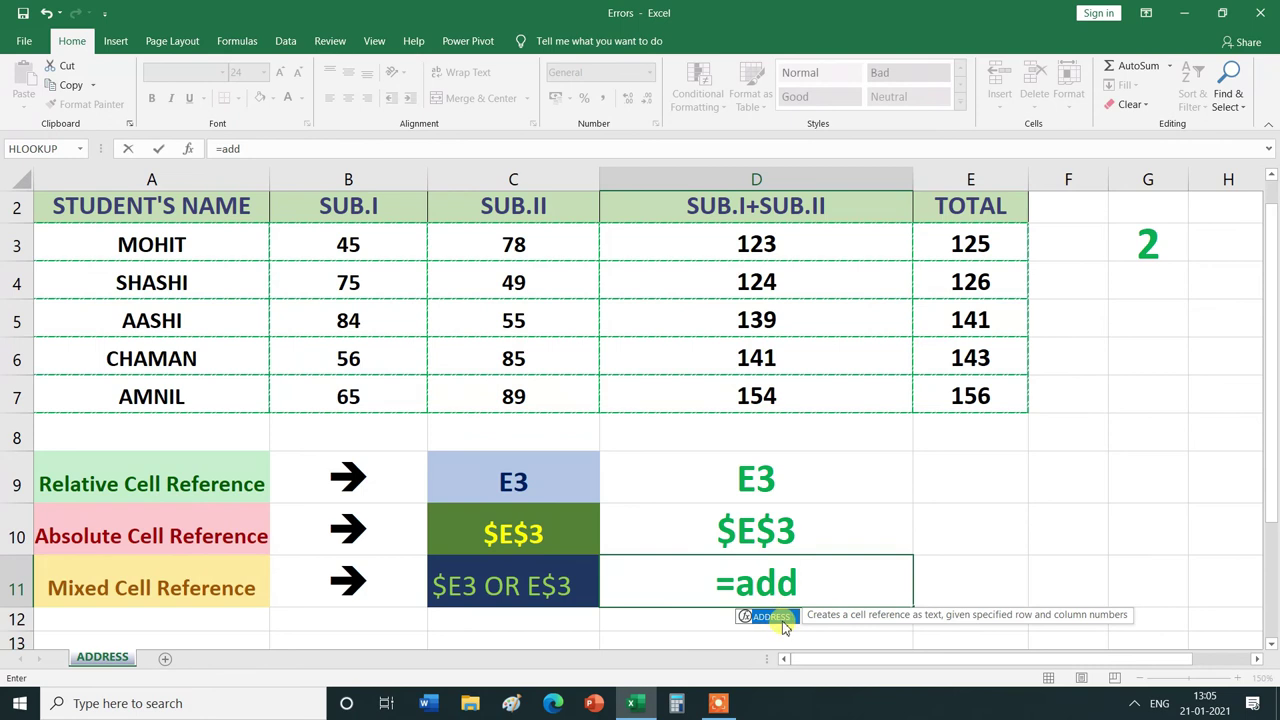
double_click(770, 616)
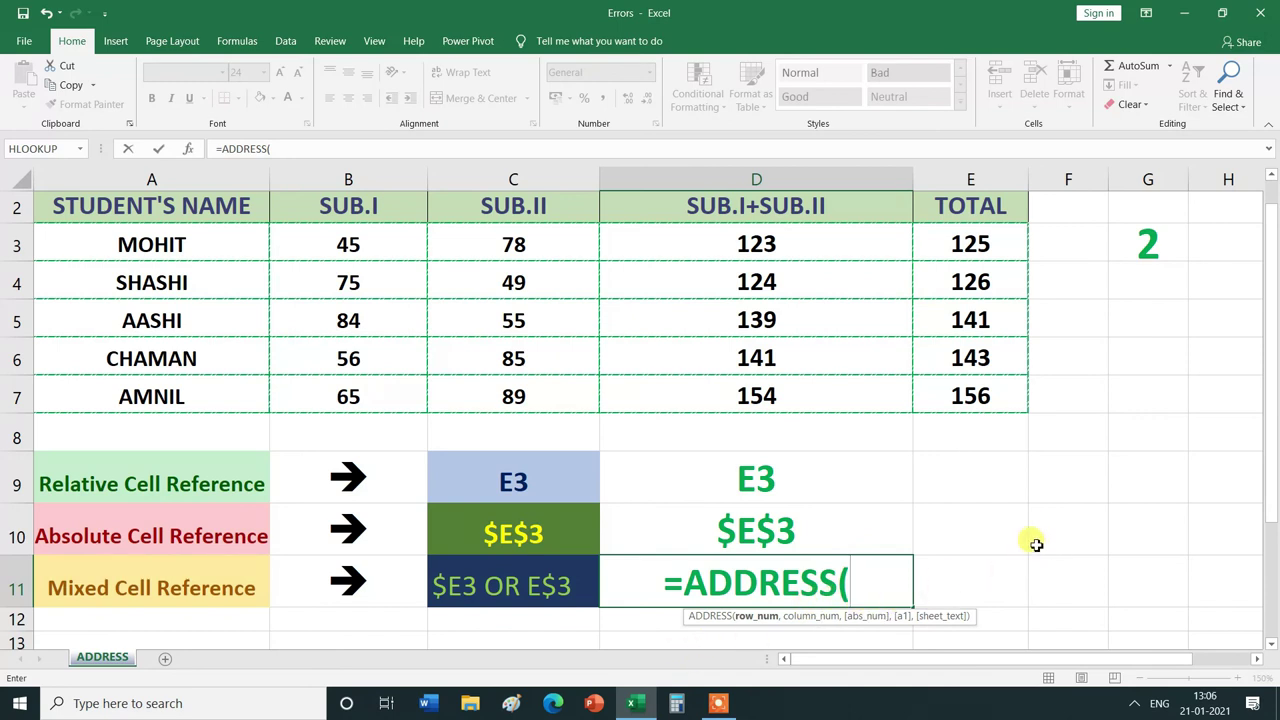
type("3")
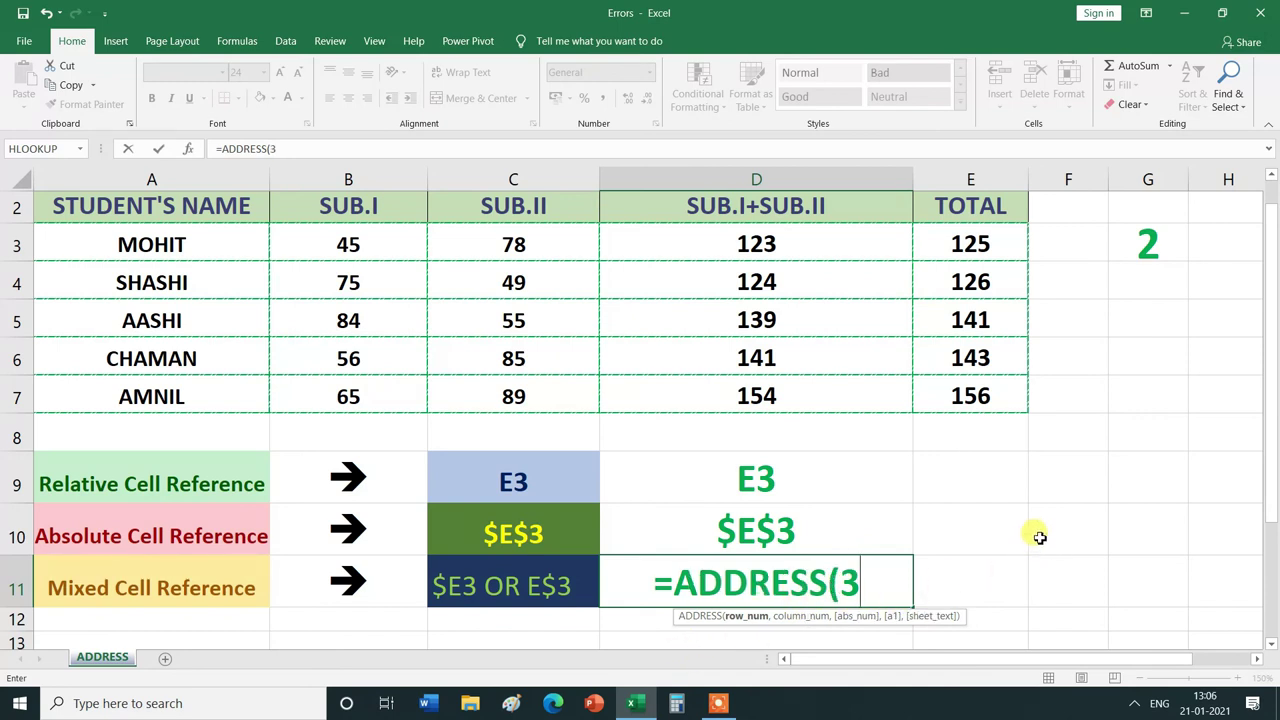
type(",")
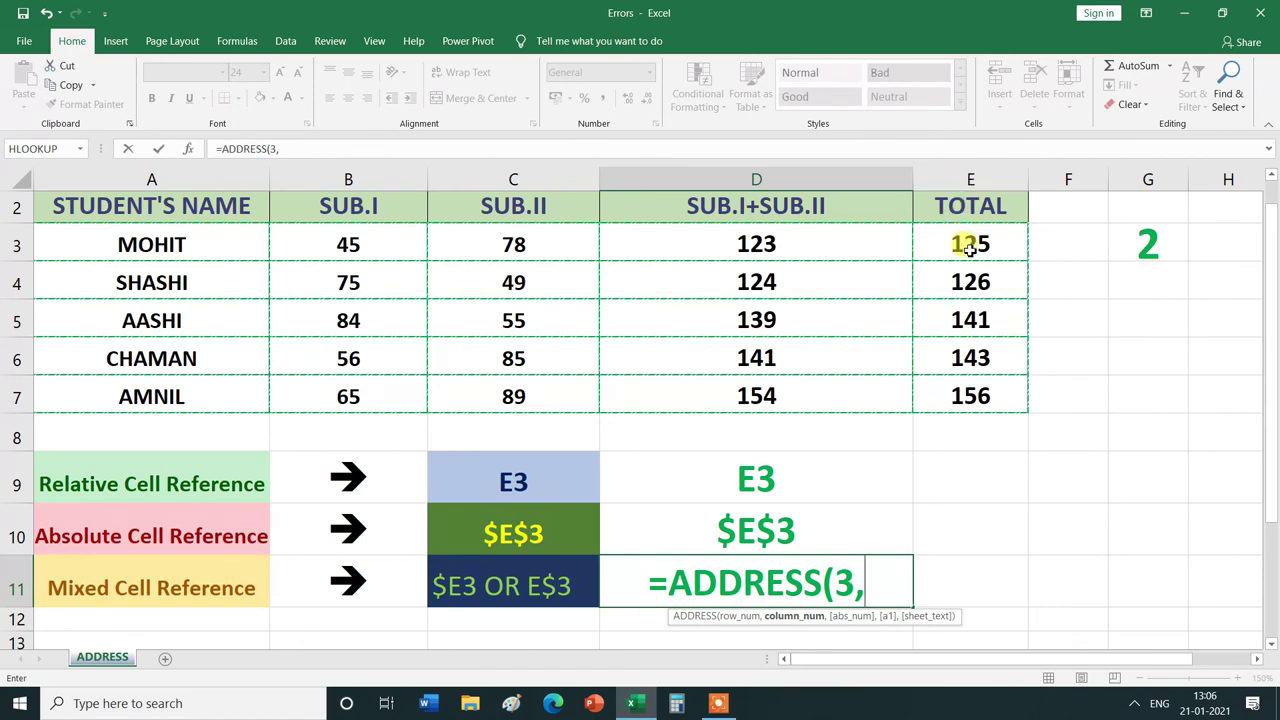
type("5")
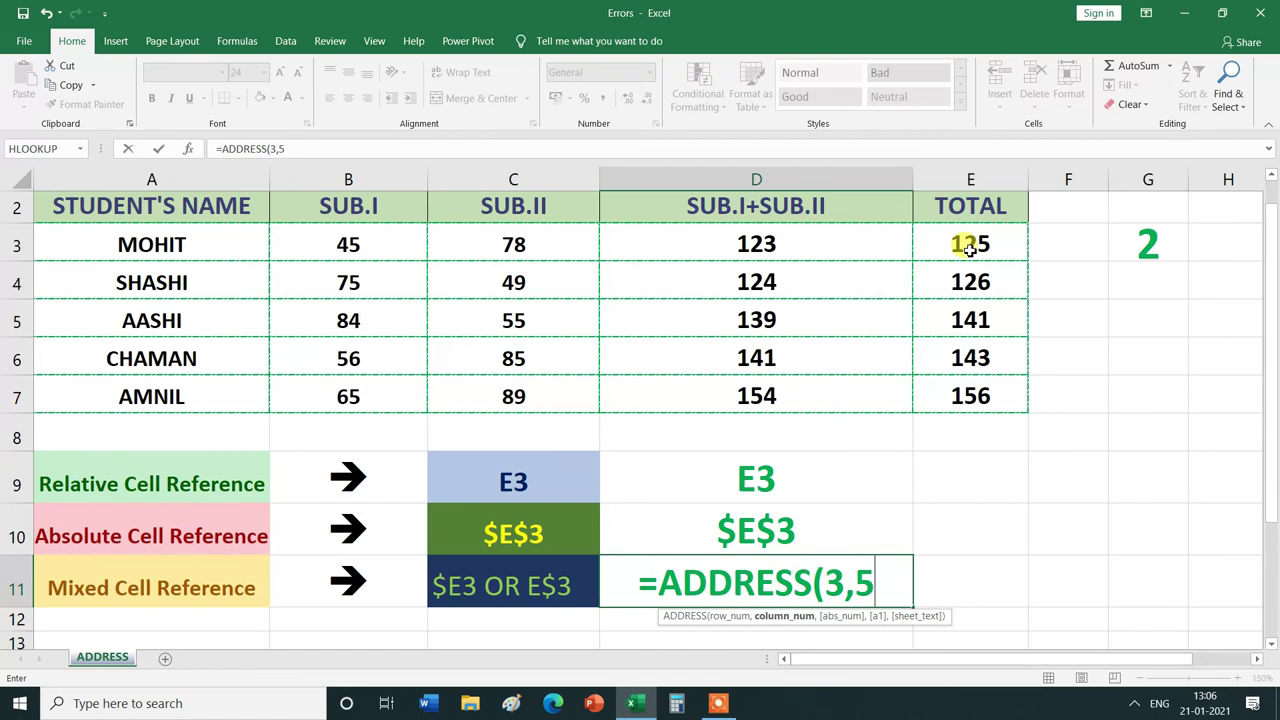
type(",")
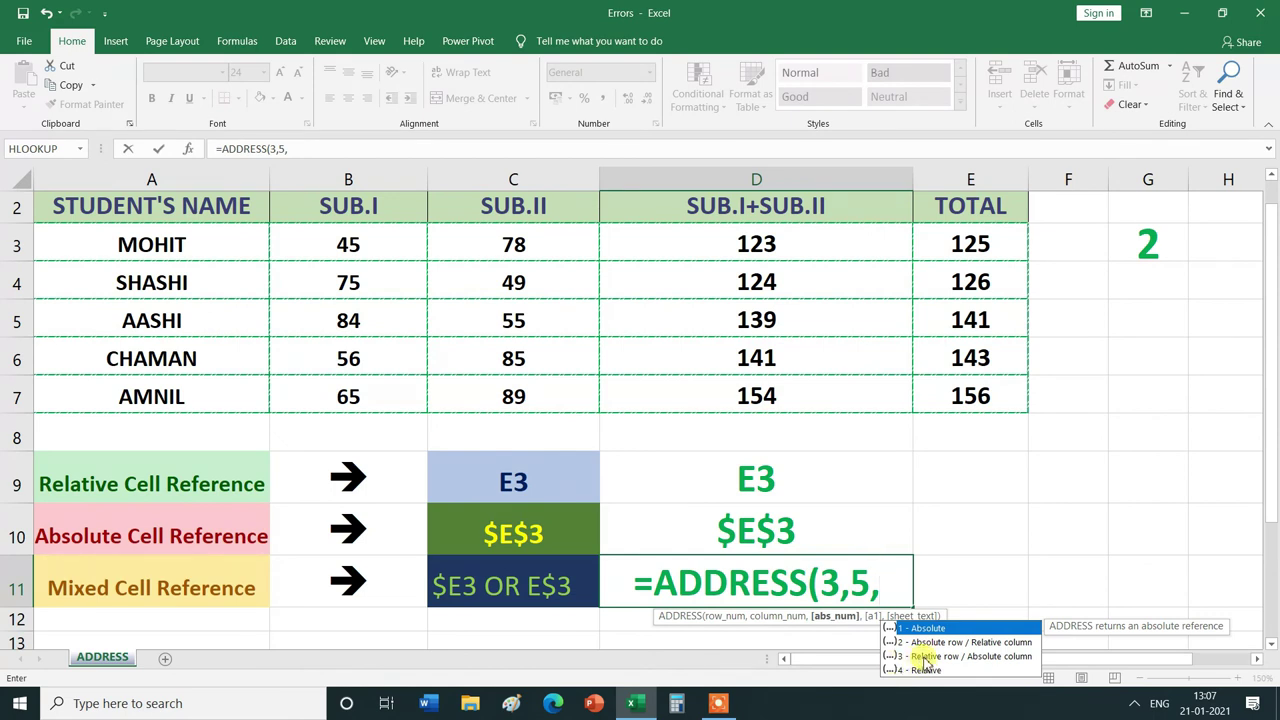
Complete D11 as =ADDRESS(3,5,3,1) so it returns $E3
double_click(925, 658)
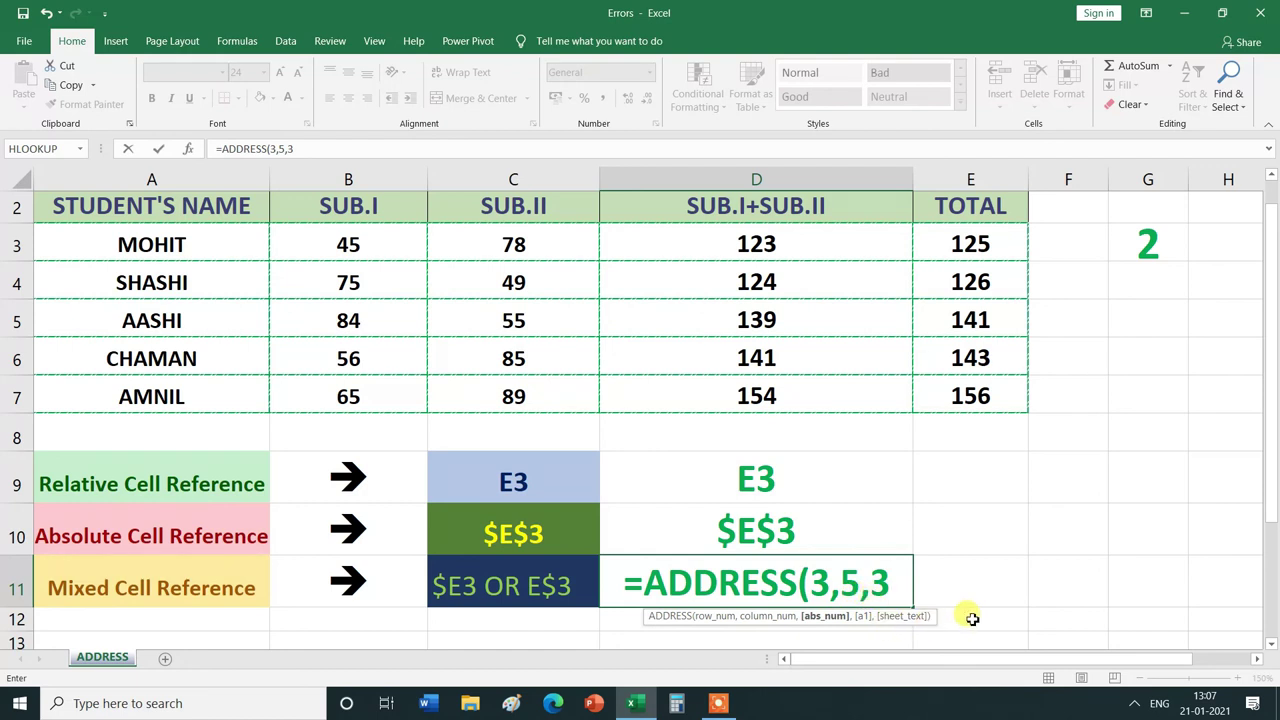
type(",")
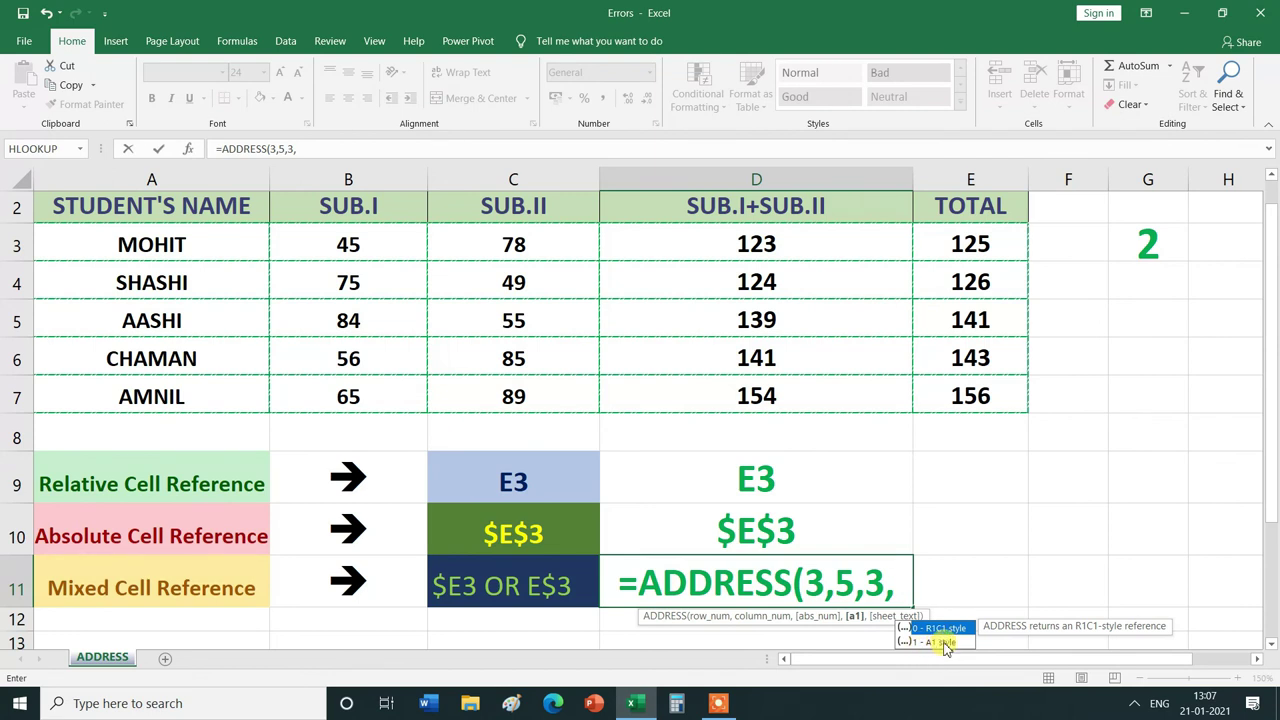
double_click(944, 642)
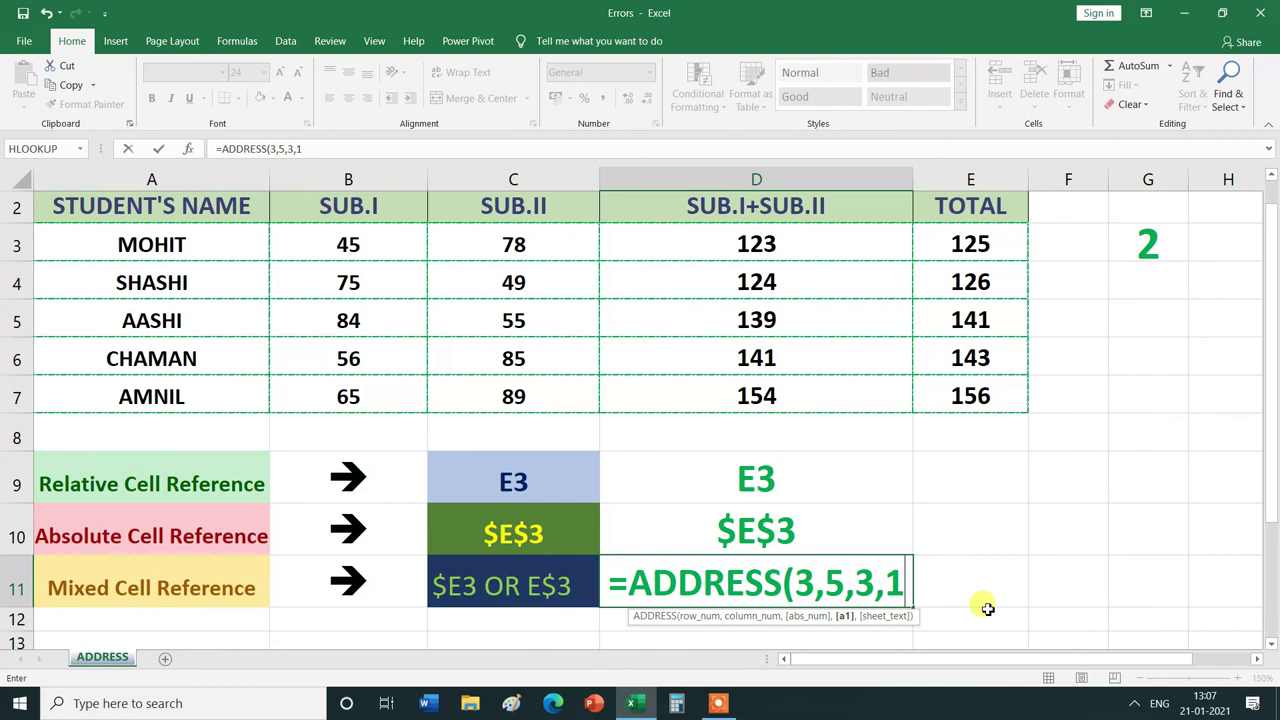
type(")")
key("Return")
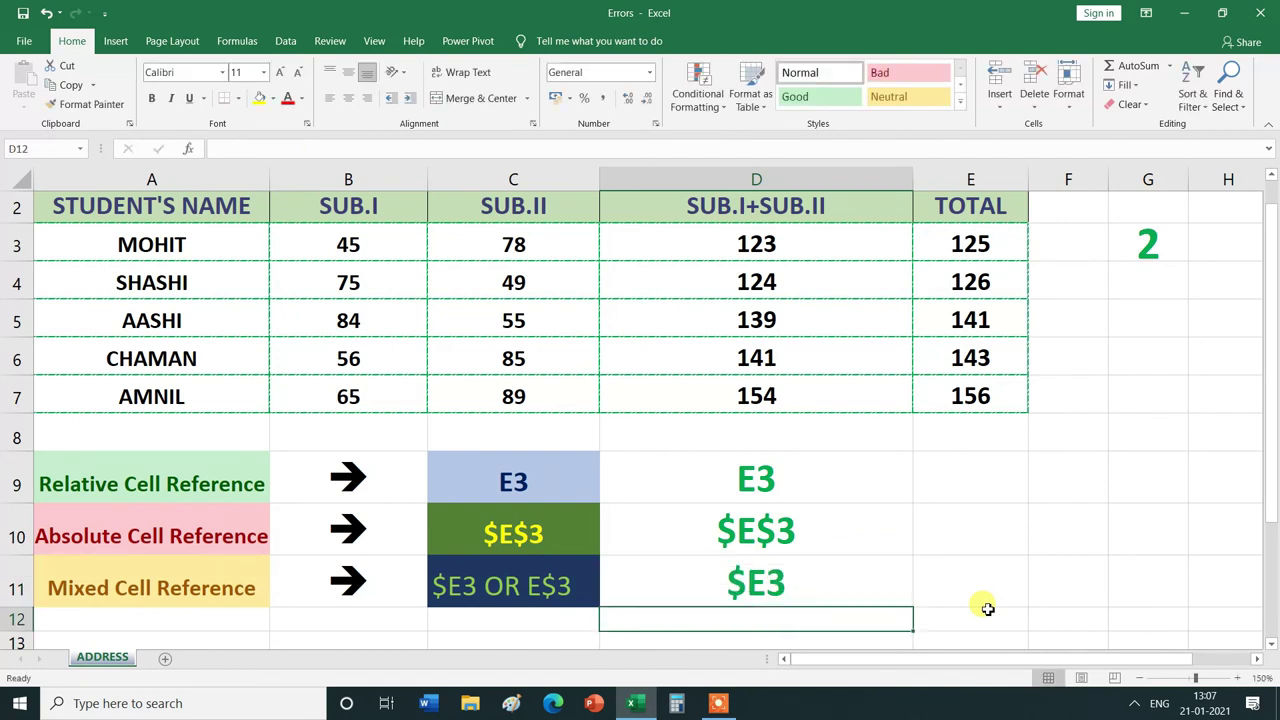